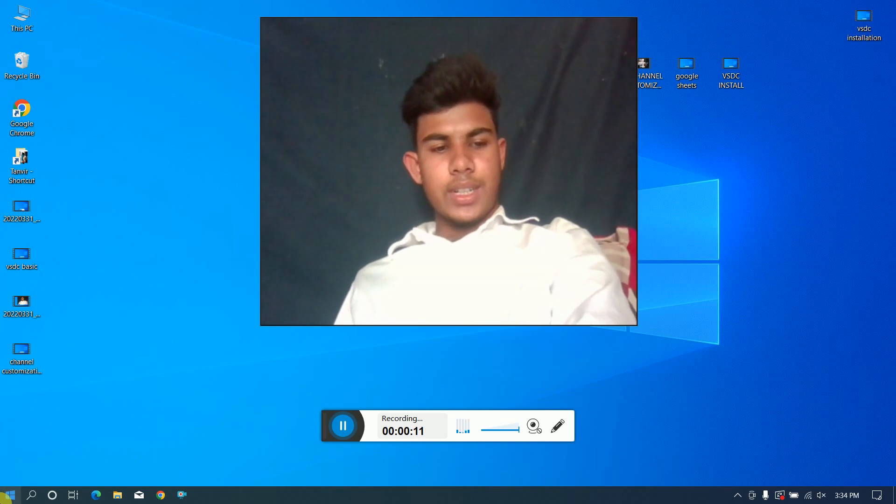
Launch Paint 3D from the list of installed apps.
{"action": "left_click", "coordinate": [6, 499]}
{"action": "scroll", "coordinate": [42, 406], "scroll_direction": "down", "scroll_amount": 3}
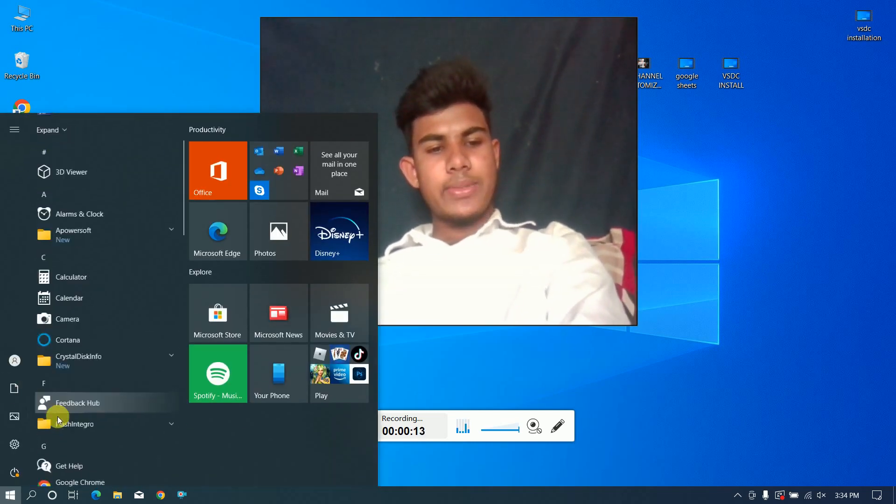
{"action": "scroll", "coordinate": [80, 369], "scroll_direction": "down", "scroll_amount": 8}
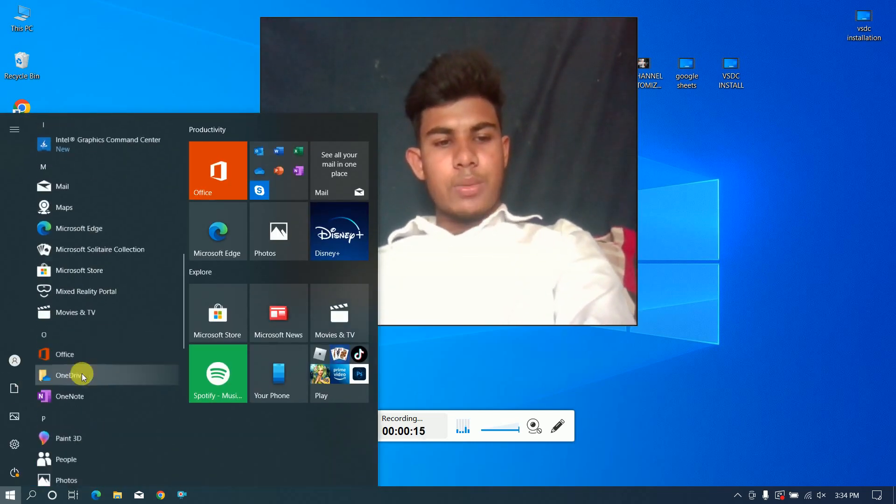
{"action": "scroll", "coordinate": [73, 365], "scroll_direction": "down", "scroll_amount": 4}
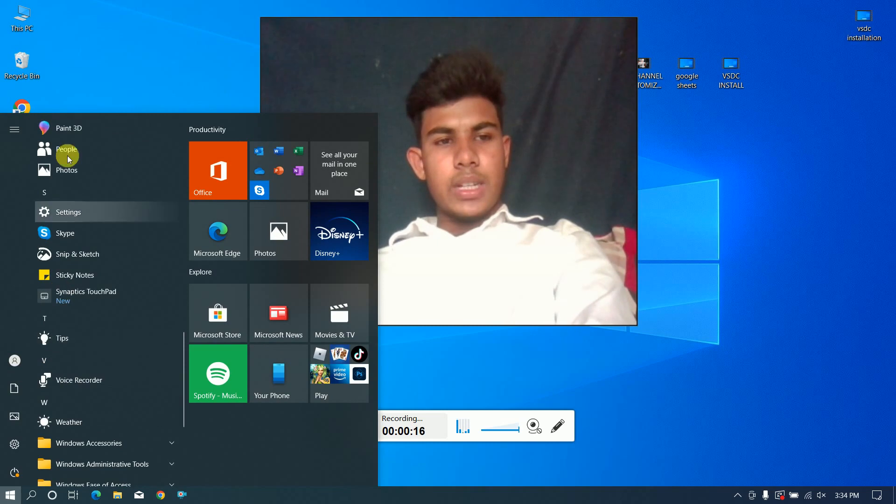
{"action": "left_click", "coordinate": [62, 126]}
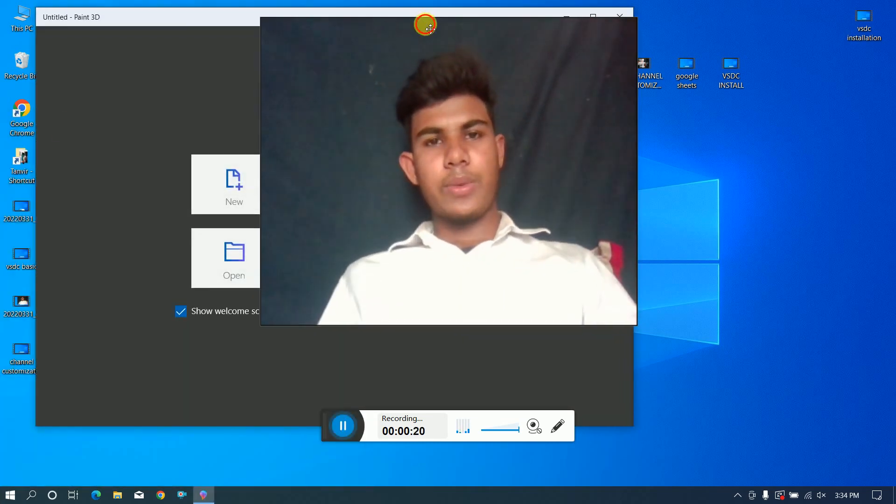
Maximize the Paint 3D window and start a new blank drawing.
{"action": "mouse_move", "coordinate": [425, 24]}
{"action": "left_mouse_down"}
{"action": "mouse_move", "coordinate": [518, 76]}
{"action": "mouse_move", "coordinate": [886, 190]}
{"action": "left_mouse_up"}
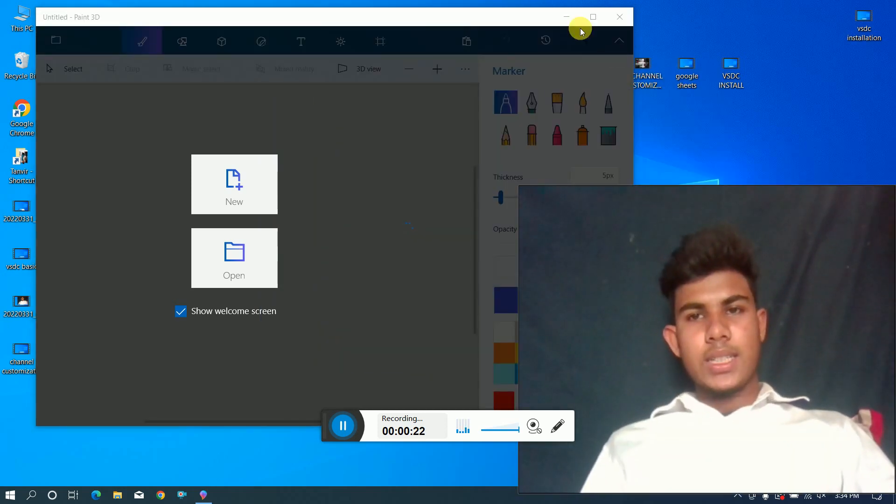
{"action": "left_click", "coordinate": [594, 17]}
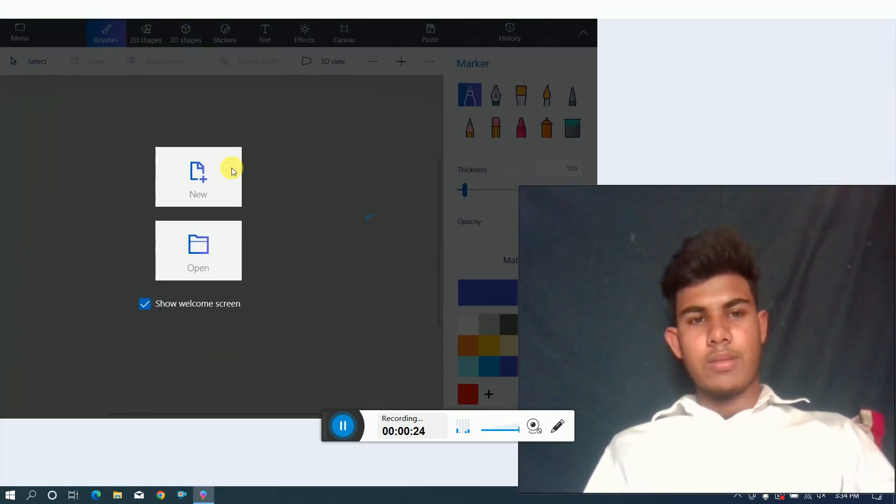
{"action": "left_click", "coordinate": [187, 188]}
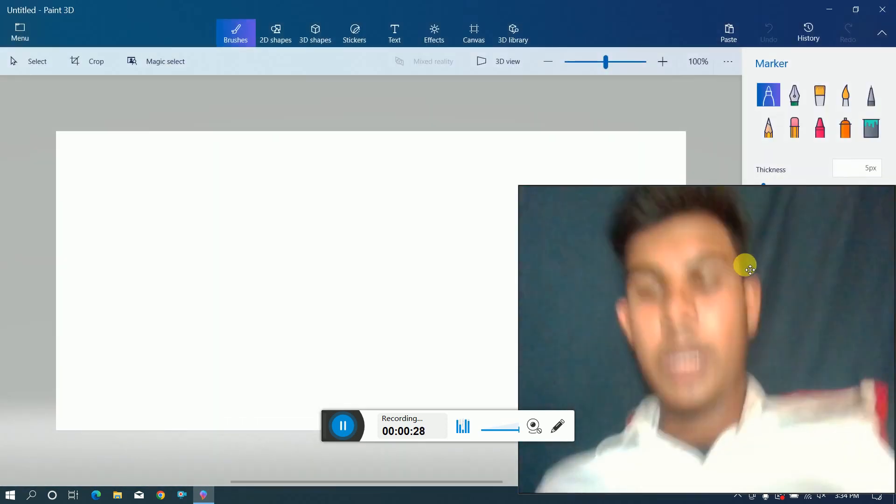
{"action": "left_click_drag", "start_coordinate": [876, 251], "coordinate": [736, 190]}
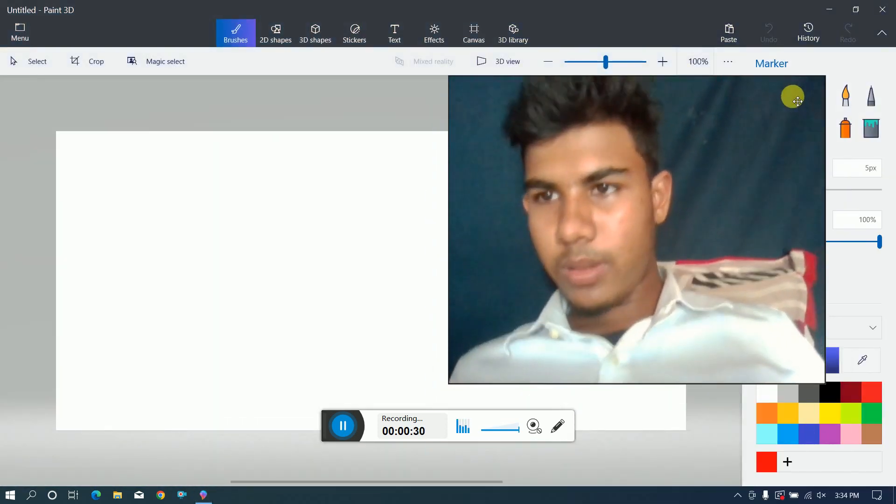
{"action": "mouse_move", "coordinate": [833, 81]}
{"action": "left_mouse_down"}
{"action": "mouse_move", "coordinate": [696, 192]}
{"action": "mouse_move", "coordinate": [626, 195]}
{"action": "mouse_move", "coordinate": [618, 252]}
{"action": "left_mouse_up"}
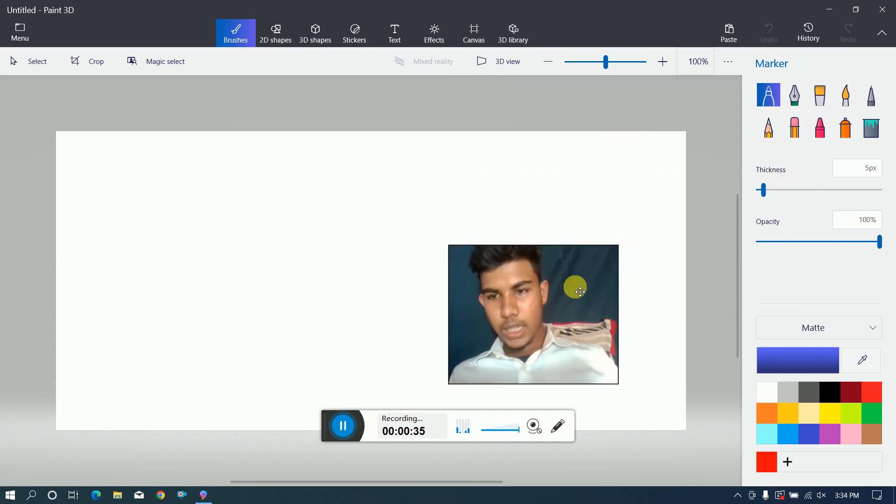
{"action": "left_click_drag", "start_coordinate": [576, 286], "coordinate": [847, 427]}
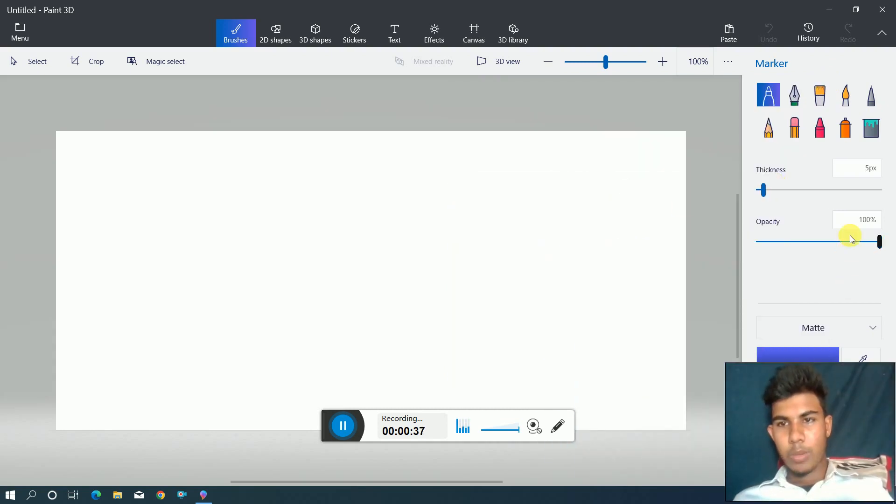
{"action": "mouse_move", "coordinate": [817, 388]}
{"action": "left_mouse_down"}
{"action": "mouse_move", "coordinate": [184, 207]}
{"action": "mouse_move", "coordinate": [80, 80]}
{"action": "left_mouse_up"}
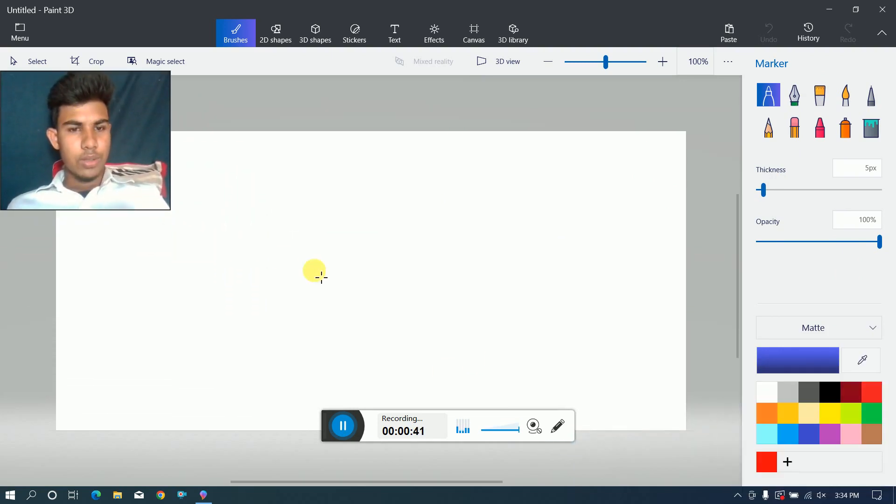
Try the blue Marker at 5px by sketching a rectangle, an oval, an arrow and crossing lines across the canvas.
{"action": "mouse_move", "coordinate": [270, 245]}
{"action": "left_mouse_down"}
{"action": "mouse_move", "coordinate": [522, 296]}
{"action": "mouse_move", "coordinate": [276, 232]}
{"action": "mouse_move", "coordinate": [325, 281]}
{"action": "left_mouse_up"}
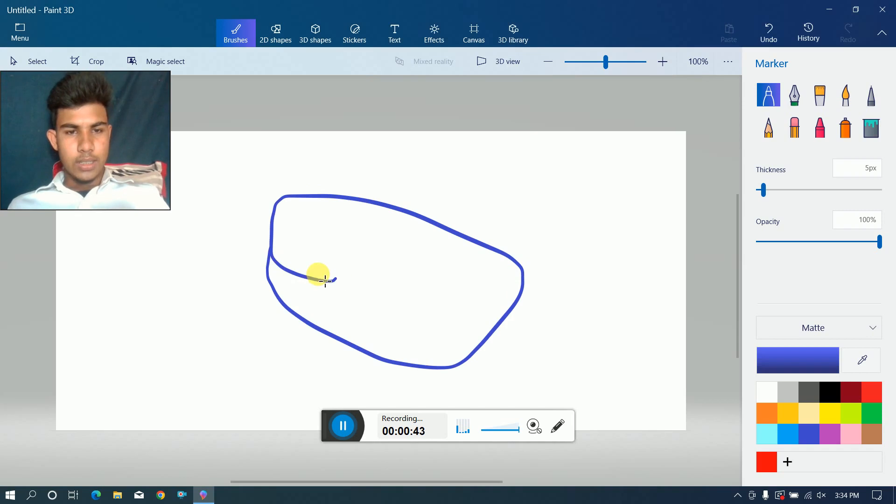
{"action": "key", "text": "ctrl+z"}
{"action": "mouse_move", "coordinate": [300, 185]}
{"action": "left_mouse_down"}
{"action": "mouse_move", "coordinate": [290, 293]}
{"action": "mouse_move", "coordinate": [484, 355]}
{"action": "mouse_move", "coordinate": [490, 233]}
{"action": "mouse_move", "coordinate": [292, 184]}
{"action": "mouse_move", "coordinate": [496, 240]}
{"action": "left_mouse_up"}
{"action": "mouse_move", "coordinate": [578, 212]}
{"action": "left_mouse_down"}
{"action": "mouse_move", "coordinate": [643, 297]}
{"action": "mouse_move", "coordinate": [569, 211]}
{"action": "left_mouse_up"}
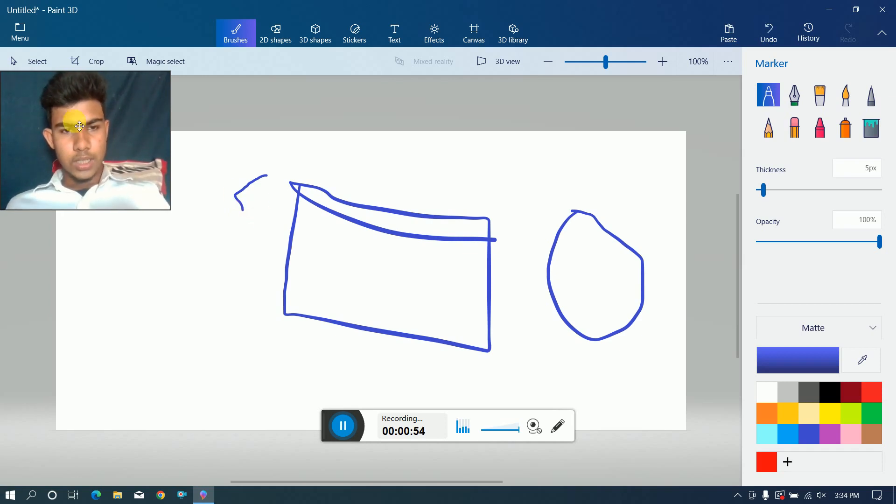
{"action": "left_click_drag", "start_coordinate": [252, 217], "coordinate": [281, 248]}
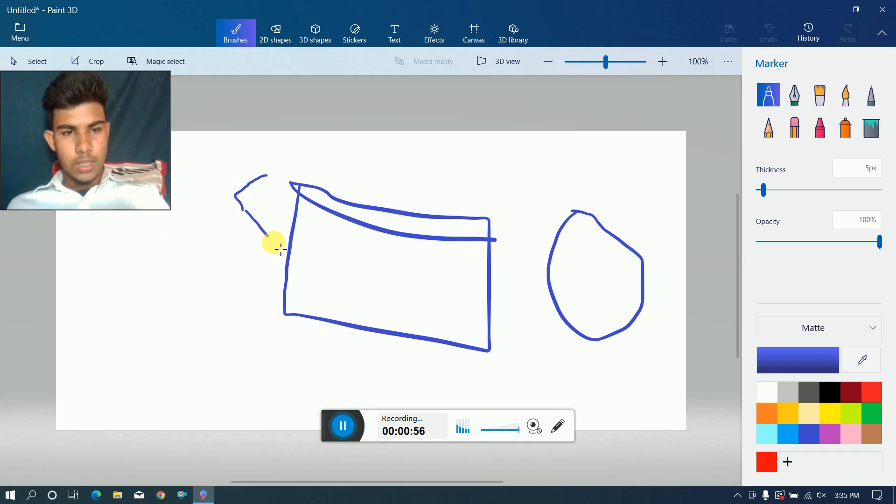
{"action": "mouse_move", "coordinate": [291, 205]}
{"action": "left_mouse_down"}
{"action": "mouse_move", "coordinate": [328, 169]}
{"action": "mouse_move", "coordinate": [276, 162]}
{"action": "mouse_move", "coordinate": [253, 180]}
{"action": "mouse_move", "coordinate": [275, 189]}
{"action": "left_mouse_up"}
{"action": "mouse_move", "coordinate": [341, 184]}
{"action": "left_mouse_down"}
{"action": "mouse_move", "coordinate": [621, 171]}
{"action": "mouse_move", "coordinate": [550, 167]}
{"action": "mouse_move", "coordinate": [635, 170]}
{"action": "mouse_move", "coordinate": [577, 192]}
{"action": "left_mouse_up"}
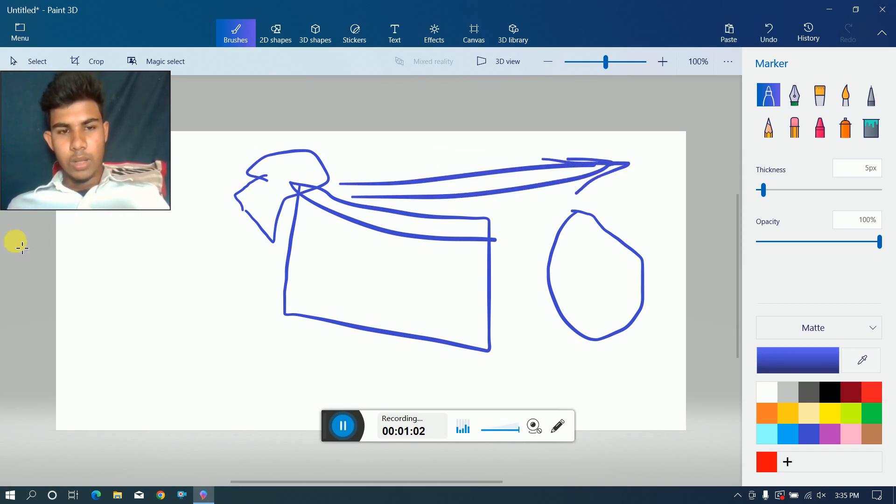
{"action": "mouse_move", "coordinate": [130, 208]}
{"action": "left_mouse_down"}
{"action": "mouse_move", "coordinate": [136, 326]}
{"action": "mouse_move", "coordinate": [115, 189]}
{"action": "left_mouse_up"}
{"action": "left_click_drag", "start_coordinate": [118, 243], "coordinate": [136, 389]}
{"action": "left_click_drag", "start_coordinate": [137, 320], "coordinate": [211, 320]}
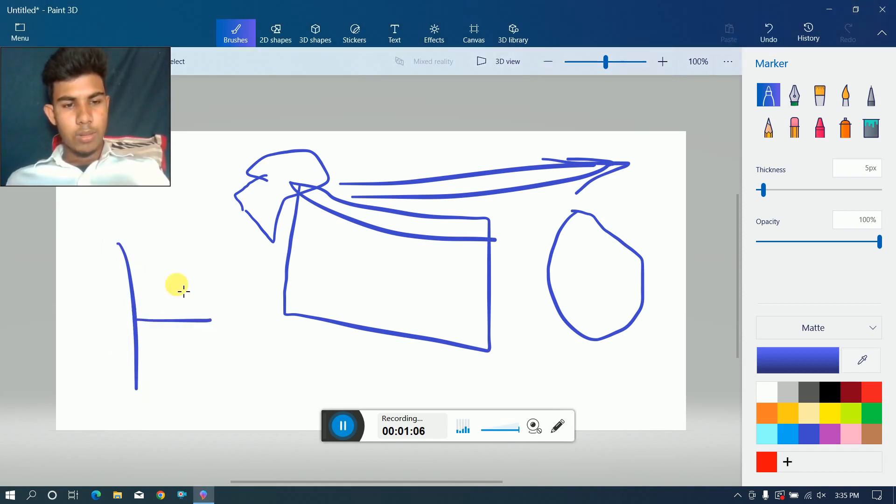
{"action": "left_click_drag", "start_coordinate": [160, 247], "coordinate": [170, 415]}
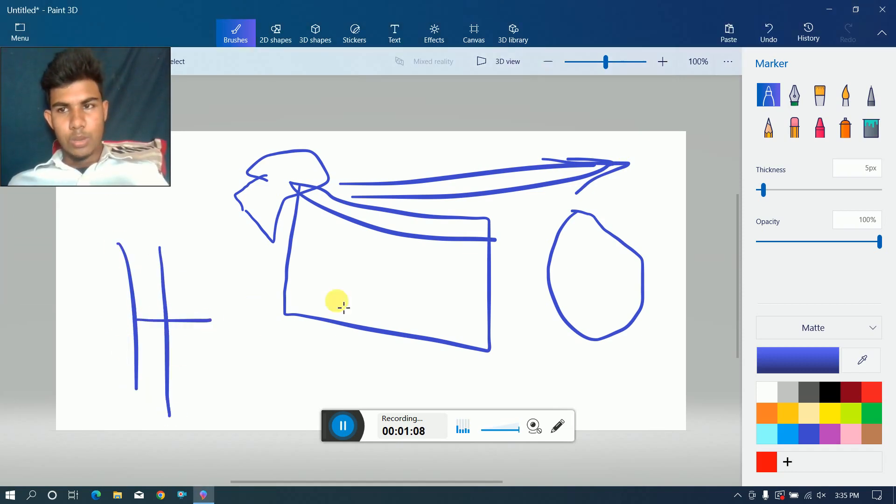
Undo all the freehand marker strokes until the canvas is blank.
{"action": "left_click", "coordinate": [752, 31]}
{"action": "left_click", "coordinate": [752, 31]}
{"action": "left_click", "coordinate": [752, 31]}
{"action": "left_click", "coordinate": [753, 31]}
{"action": "left_click", "coordinate": [753, 31]}
{"action": "left_click", "coordinate": [753, 31]}
{"action": "left_click", "coordinate": [752, 31]}
{"action": "left_click", "coordinate": [753, 30]}
{"action": "left_click", "coordinate": [752, 30]}
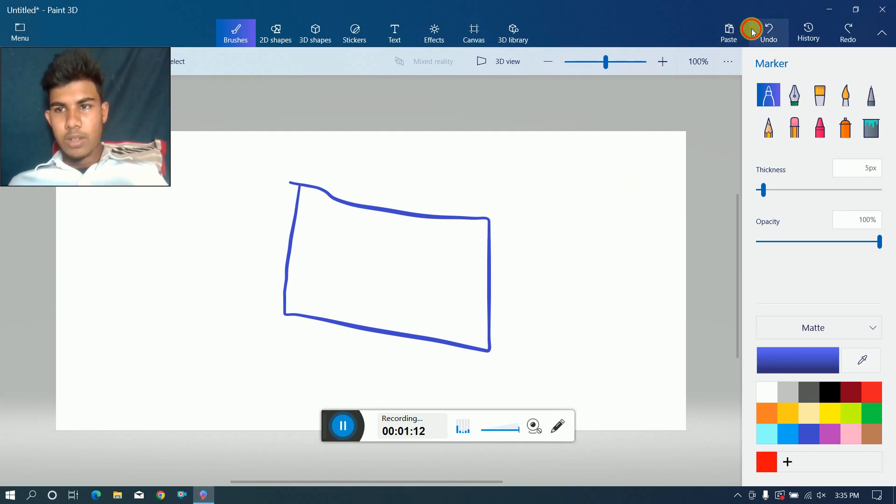
{"action": "left_click", "coordinate": [752, 31]}
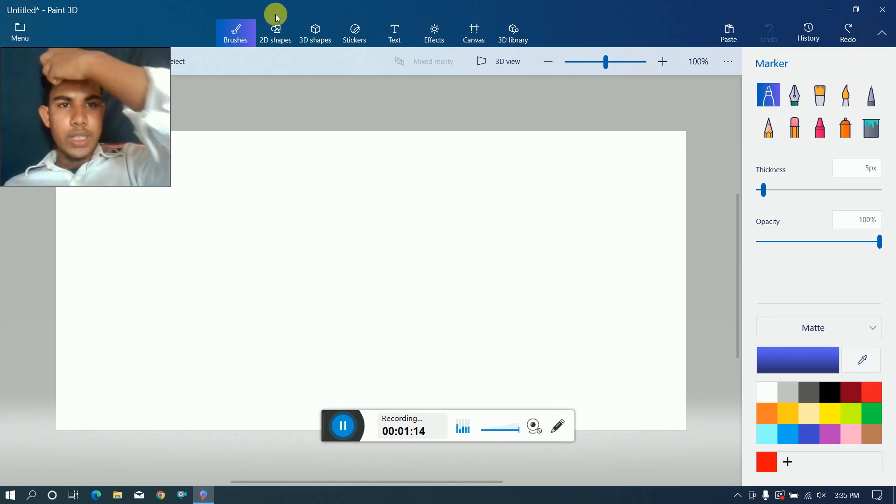
Draw a wide rectangle across the middle of the canvas with the 2D Square shape.
{"action": "left_click", "coordinate": [320, 36]}
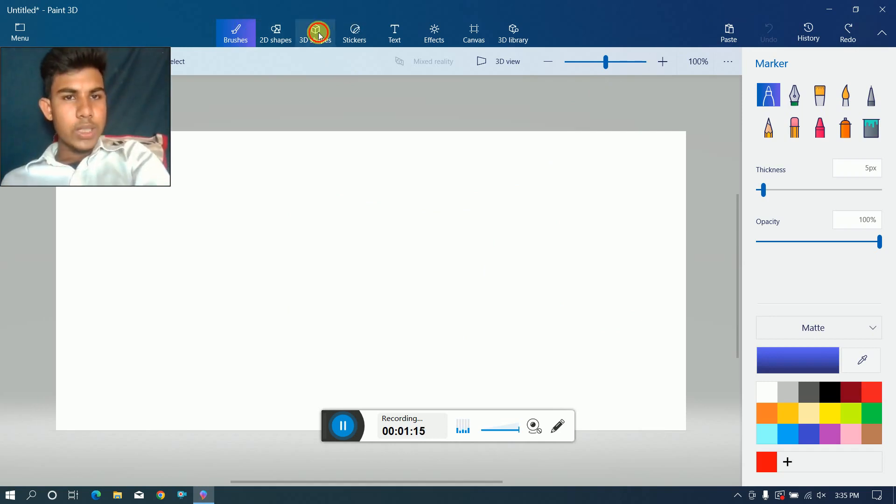
{"action": "left_click", "coordinate": [288, 31]}
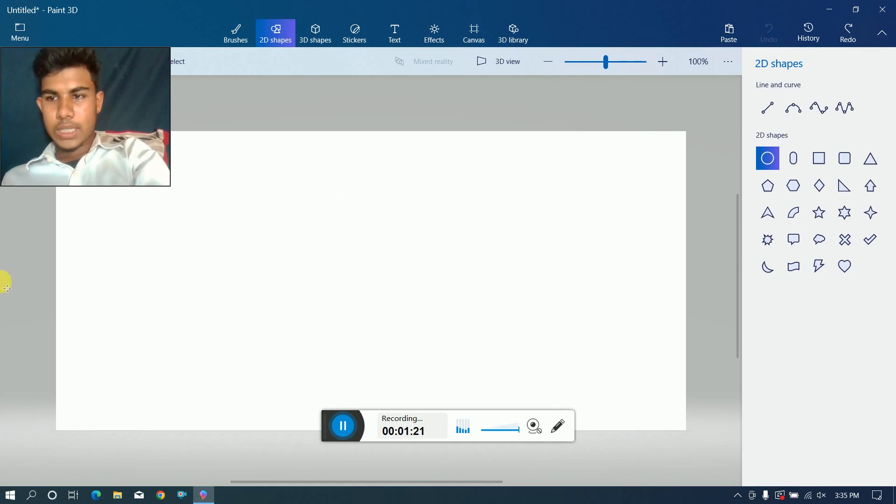
{"action": "left_click", "coordinate": [818, 162]}
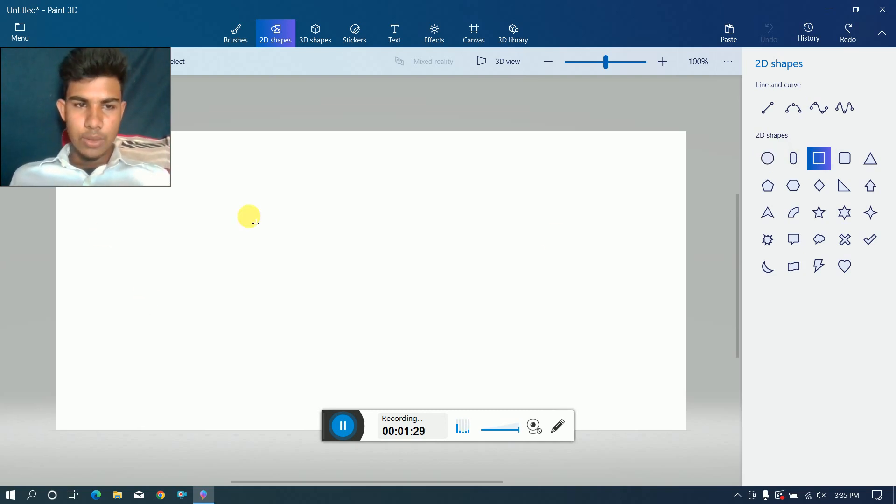
{"action": "mouse_move", "coordinate": [269, 218]}
{"action": "left_mouse_down"}
{"action": "mouse_move", "coordinate": [512, 342]}
{"action": "mouse_move", "coordinate": [596, 338]}
{"action": "mouse_move", "coordinate": [524, 339]}
{"action": "mouse_move", "coordinate": [537, 356]}
{"action": "mouse_move", "coordinate": [553, 348]}
{"action": "left_mouse_up"}
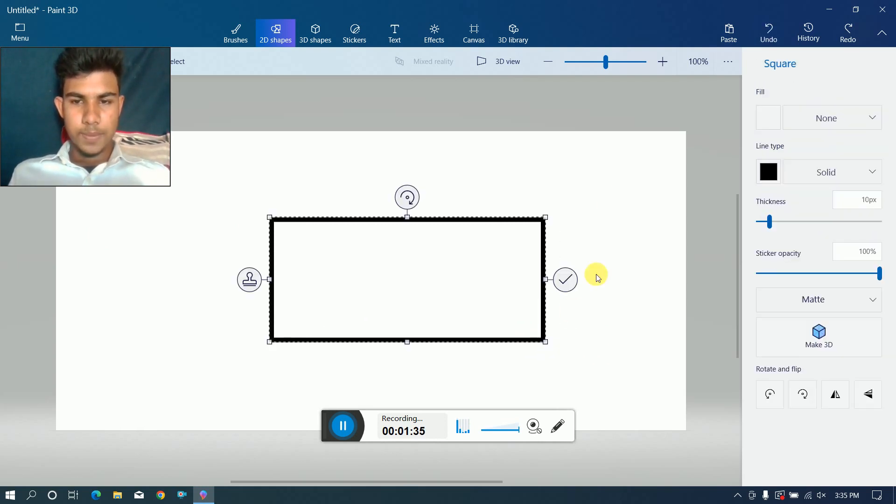
Set the rectangle's line and fill colours to green and commit the shape to the canvas.
{"action": "left_click", "coordinate": [770, 172]}
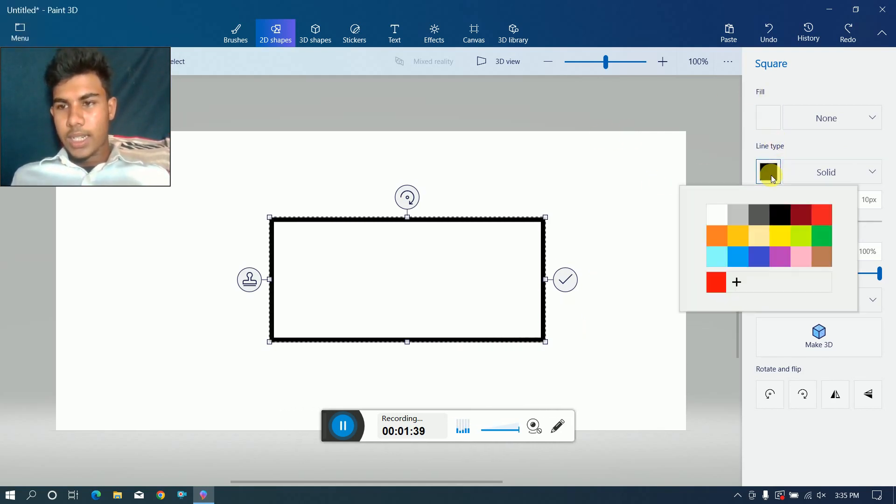
{"action": "left_click", "coordinate": [826, 238]}
{"action": "left_click", "coordinate": [768, 118]}
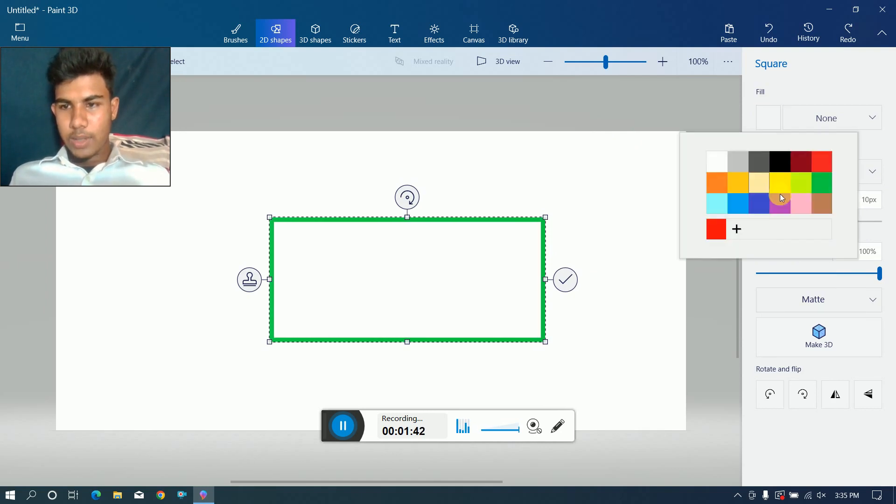
{"action": "left_click", "coordinate": [822, 183]}
{"action": "left_click", "coordinate": [513, 212]}
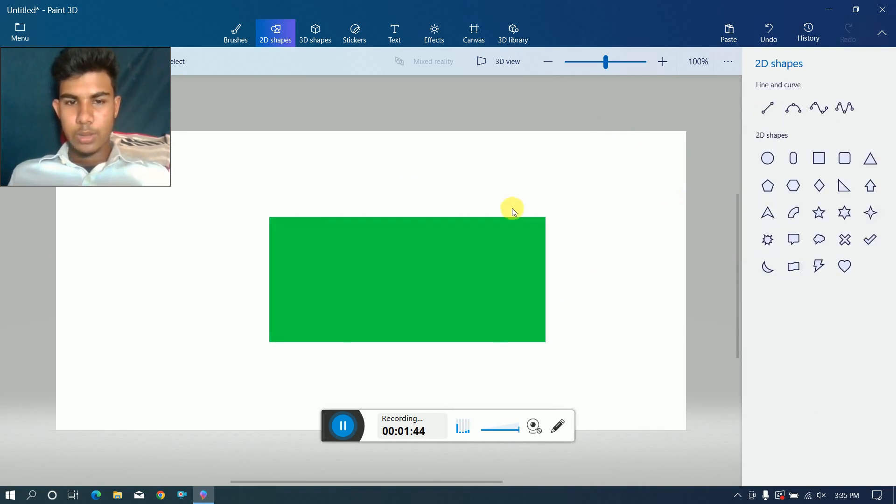
Undo the green rectangle to clear the canvas.
{"action": "left_click_drag", "start_coordinate": [355, 217], "coordinate": [339, 217]}
{"action": "left_click", "coordinate": [326, 241]}
{"action": "left_click", "coordinate": [444, 261]}
{"action": "scroll", "coordinate": [494, 208], "scroll_direction": "down", "scroll_amount": 5}
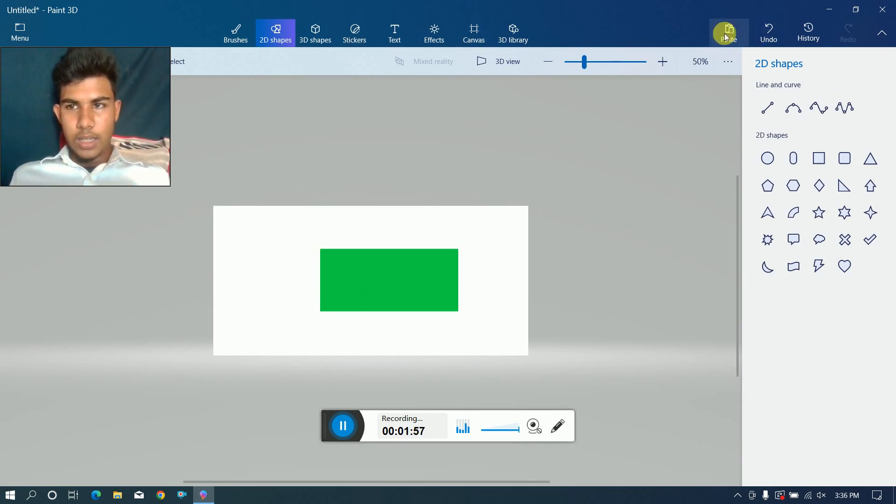
{"action": "left_click", "coordinate": [767, 35]}
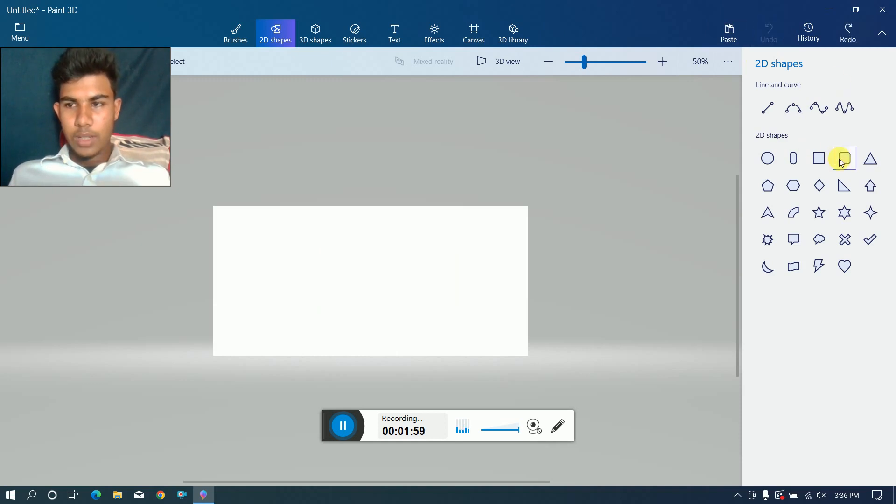
Draw a new wide green rectangle in the upper-left part of the canvas with the Square shape and commit it.
{"action": "left_click", "coordinate": [820, 159]}
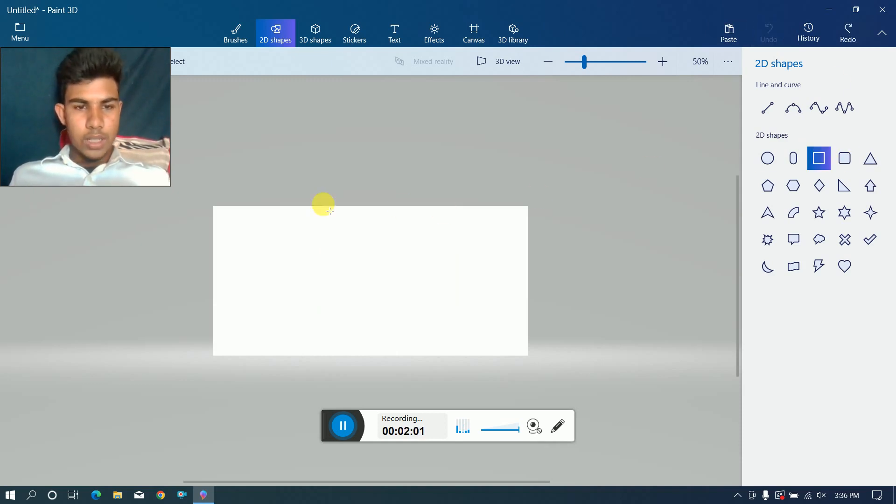
{"action": "left_click_drag", "start_coordinate": [255, 227], "coordinate": [432, 299]}
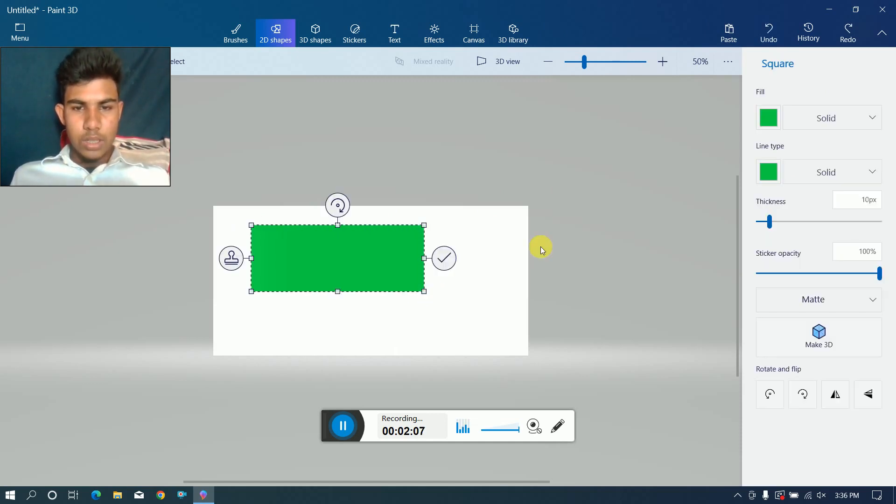
{"action": "left_click", "coordinate": [528, 238]}
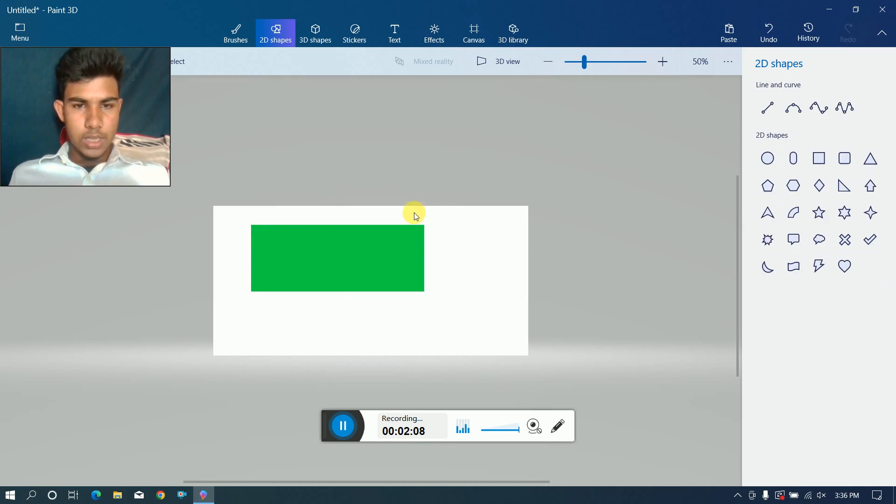
Draw a circle inside the green rectangle, and select a blank canvas area about 171 by 298 px beside the rectangle.
{"action": "scroll", "coordinate": [413, 212], "scroll_direction": "down", "scroll_amount": 1}
{"action": "scroll", "coordinate": [417, 211], "scroll_direction": "up", "scroll_amount": 2}
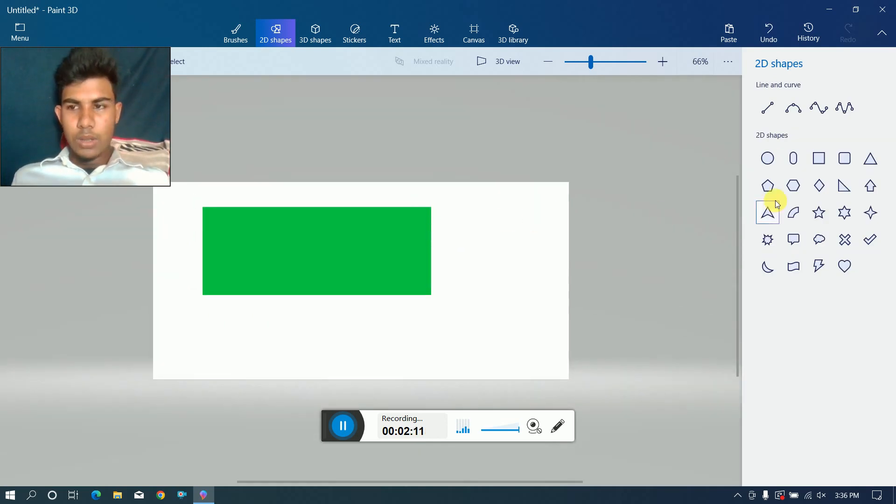
{"action": "left_click", "coordinate": [768, 160]}
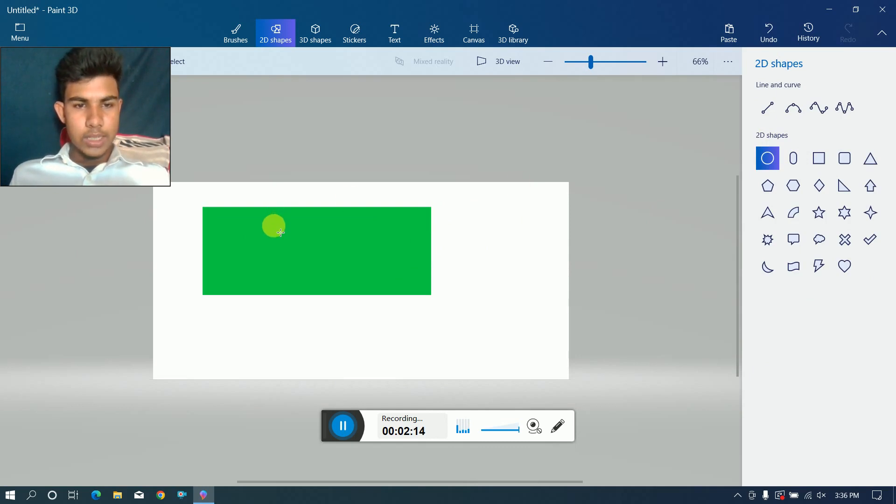
{"action": "left_click_drag", "start_coordinate": [281, 232], "coordinate": [351, 273]}
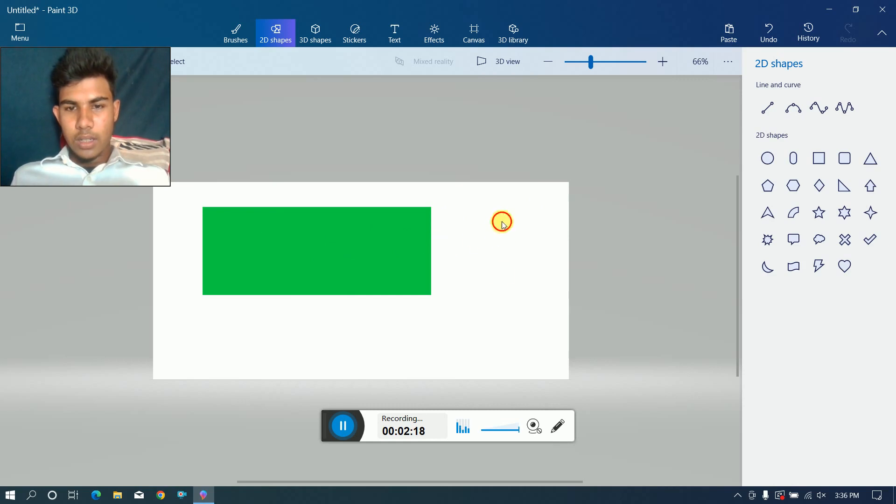
{"action": "left_click_drag", "start_coordinate": [503, 225], "coordinate": [556, 316]}
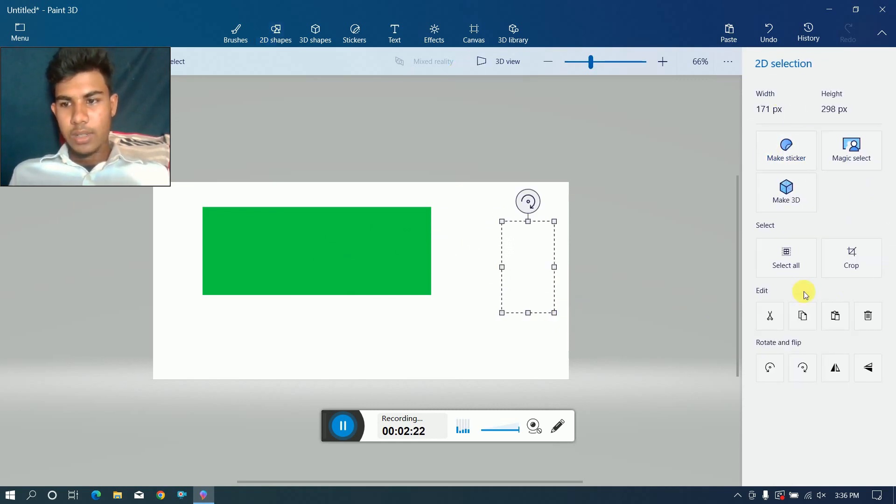
Draw a circle on the blank canvas beside the green rectangle and set its fill and line colours to red.
{"action": "left_click", "coordinate": [447, 188]}
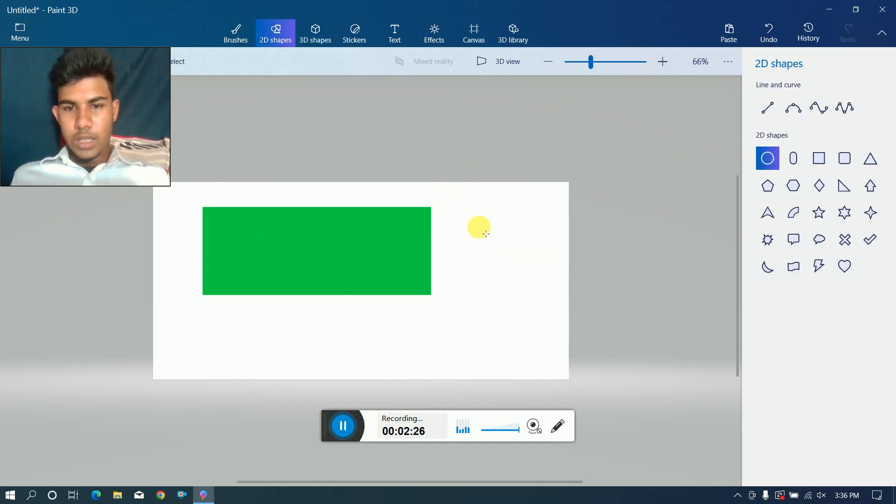
{"action": "left_click_drag", "start_coordinate": [479, 227], "coordinate": [557, 309]}
{"action": "left_click", "coordinate": [771, 169]}
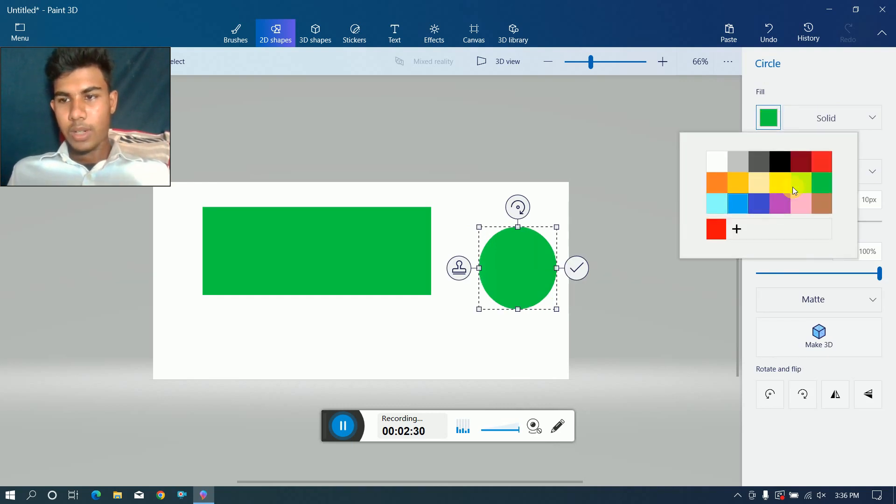
{"action": "left_click", "coordinate": [724, 230]}
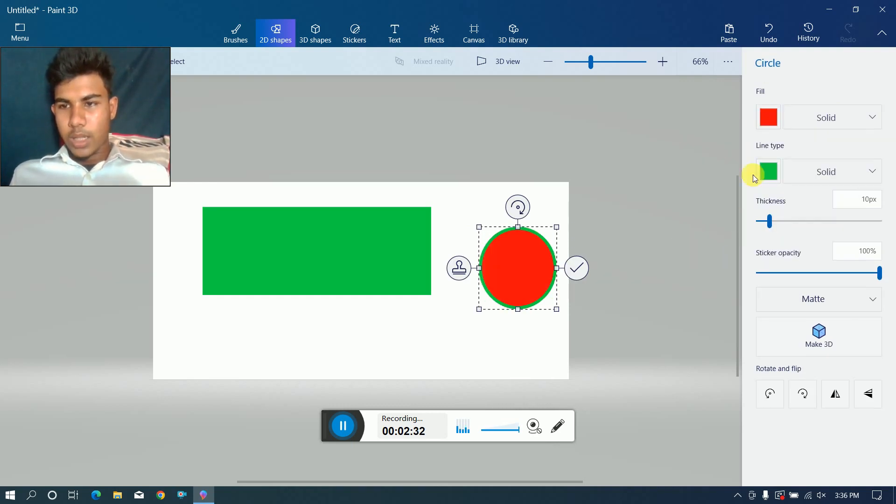
{"action": "left_click", "coordinate": [765, 176]}
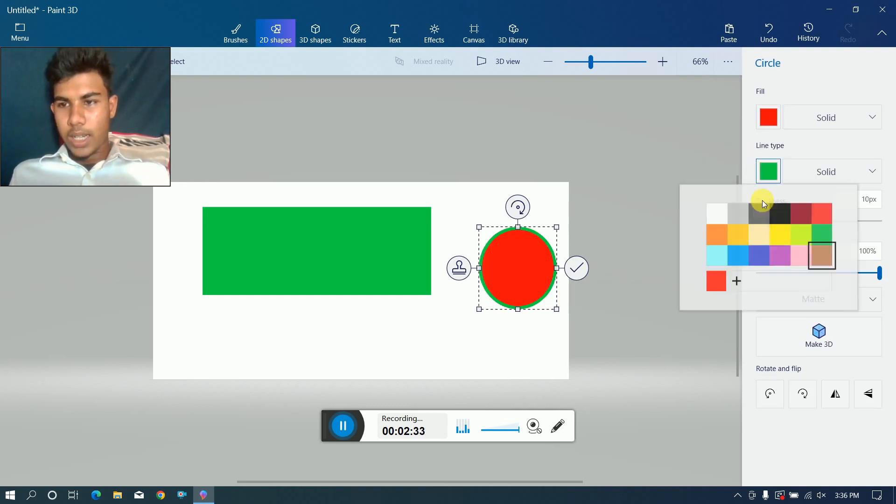
{"action": "left_click", "coordinate": [716, 284]}
Move the red circle onto the green rectangle, shrink it slightly, position it near the rectangle's centre and commit it.
{"action": "left_click_drag", "start_coordinate": [522, 264], "coordinate": [309, 247]}
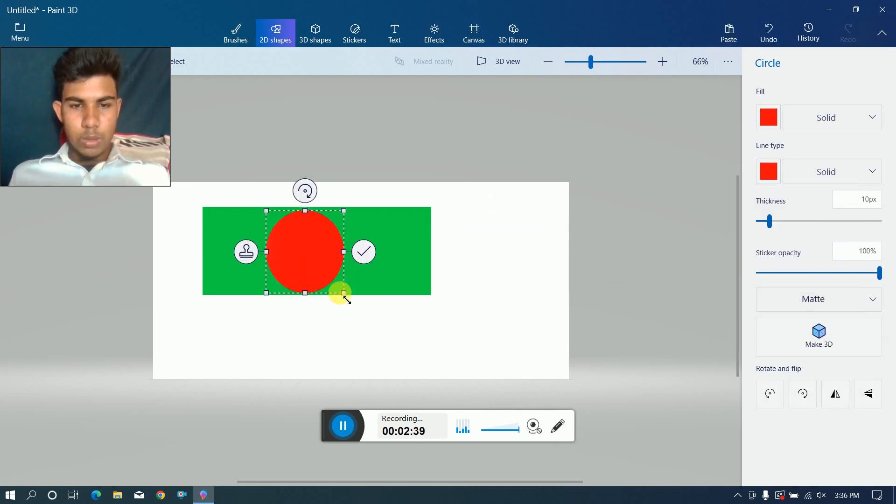
{"action": "left_click_drag", "start_coordinate": [348, 299], "coordinate": [336, 283]}
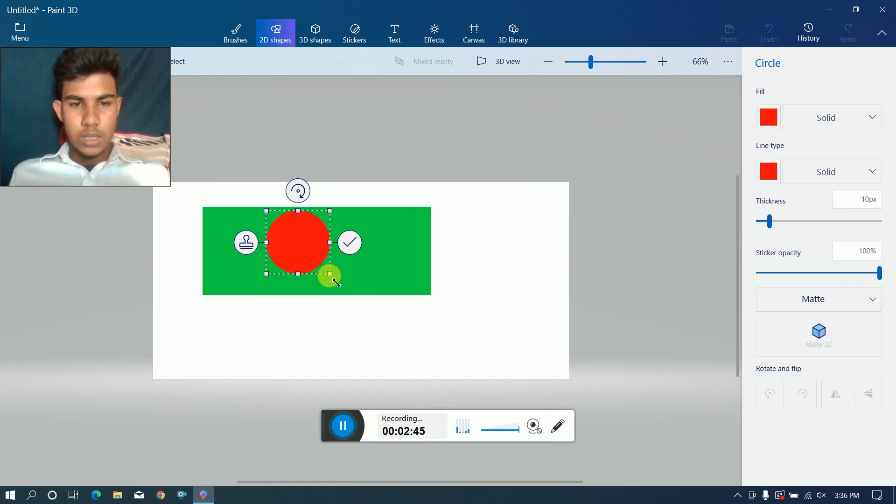
{"action": "left_click_drag", "start_coordinate": [304, 252], "coordinate": [326, 260]}
{"action": "left_click", "coordinate": [485, 252]}
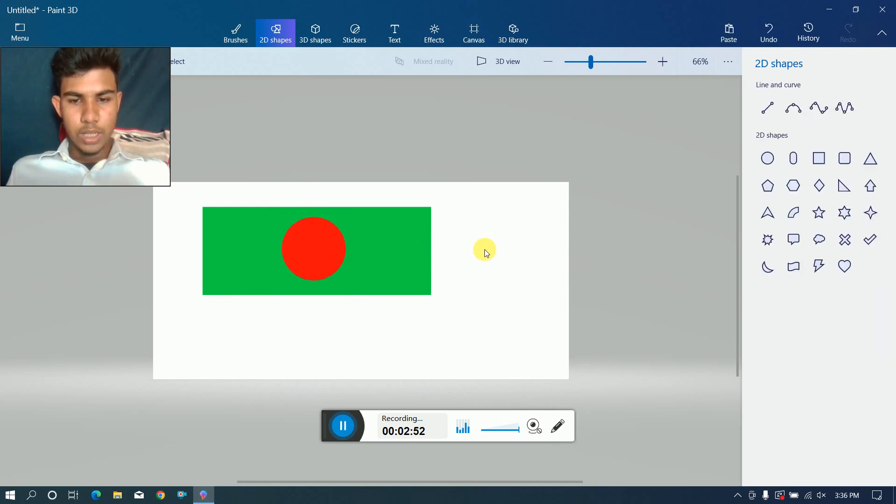
Try to draw a red vertical line along the green rectangle's left edge as a flagpole.
{"action": "left_click", "coordinate": [774, 111]}
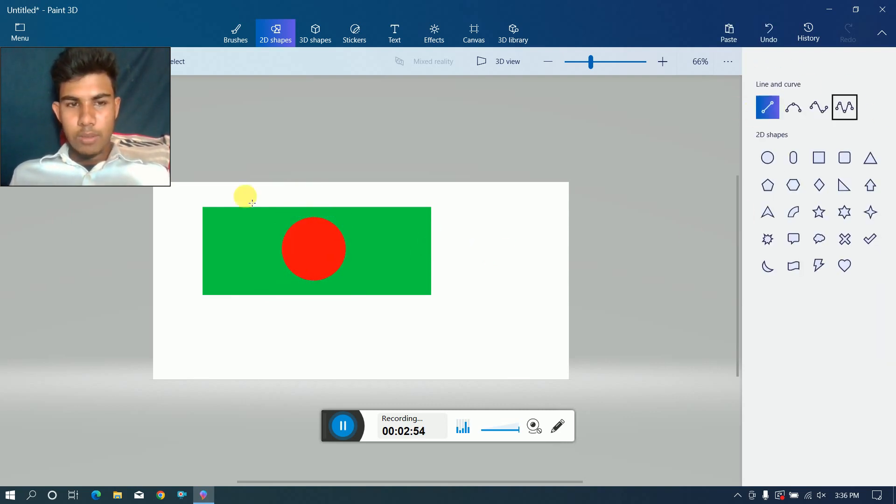
{"action": "left_click_drag", "start_coordinate": [201, 193], "coordinate": [200, 350]}
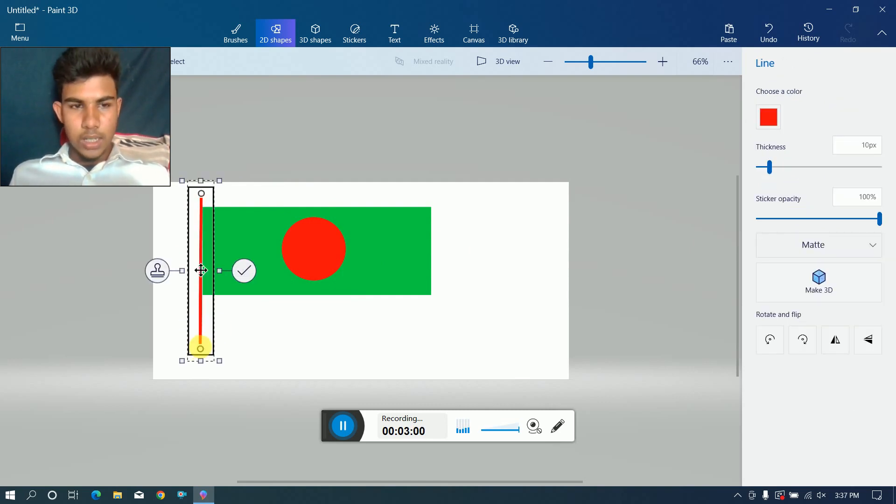
{"action": "left_click", "coordinate": [248, 331]}
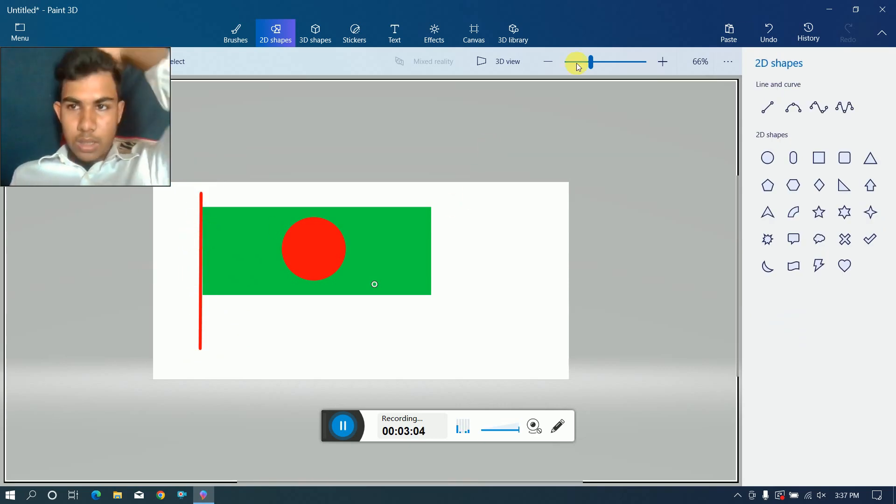
{"action": "left_click", "coordinate": [770, 31]}
Draw a vertical flagpole line along the green rectangle's left edge and set its colour to black.
{"action": "left_click", "coordinate": [772, 109]}
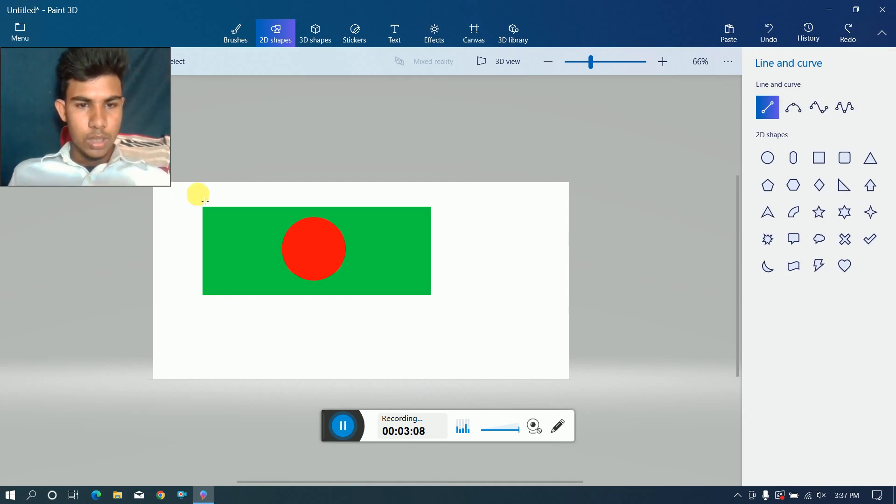
{"action": "mouse_move", "coordinate": [205, 192]}
{"action": "left_mouse_down"}
{"action": "mouse_move", "coordinate": [201, 269]}
{"action": "mouse_move", "coordinate": [231, 379]}
{"action": "mouse_move", "coordinate": [219, 396]}
{"action": "mouse_move", "coordinate": [212, 349]}
{"action": "left_mouse_up"}
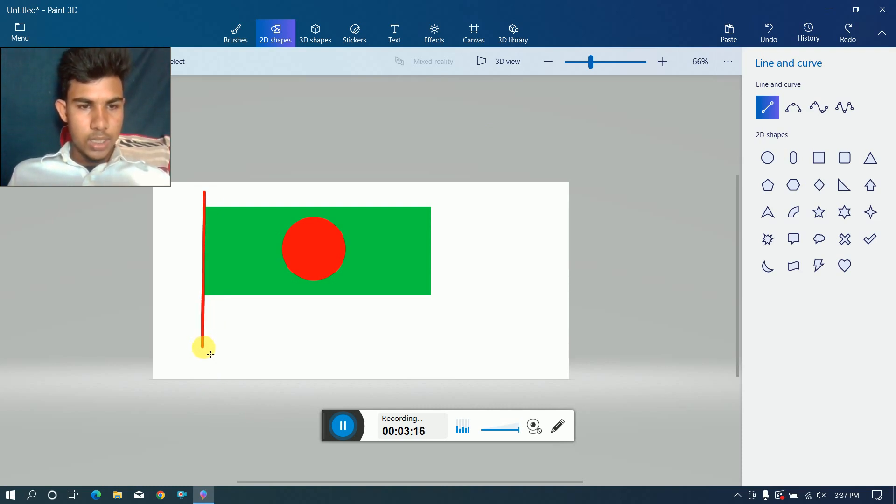
{"action": "left_click_drag", "start_coordinate": [204, 347], "coordinate": [203, 347]}
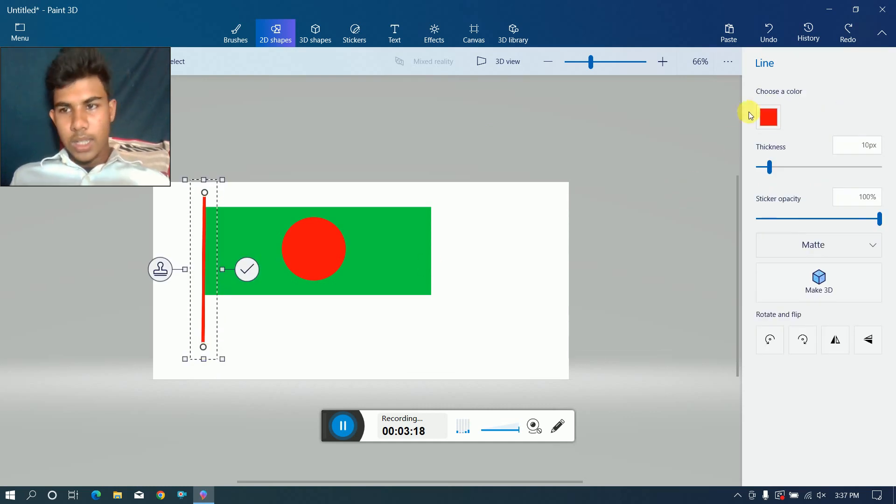
{"action": "left_click", "coordinate": [768, 115]}
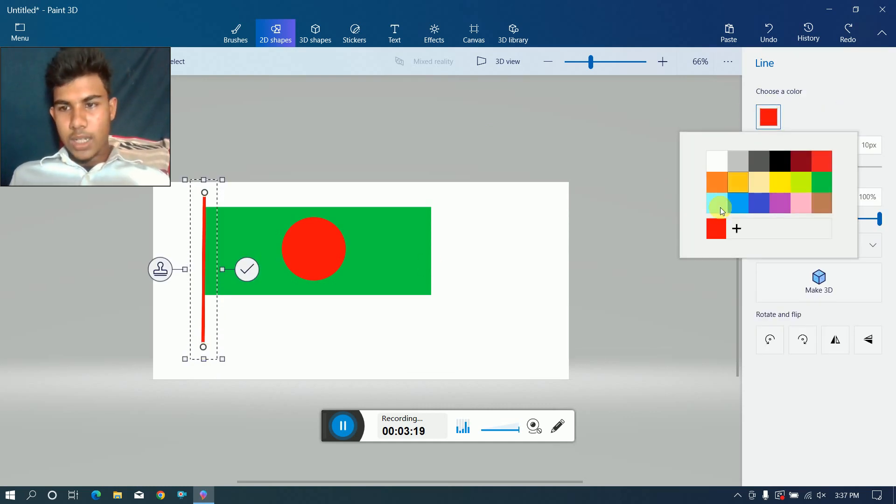
{"action": "left_click", "coordinate": [790, 167]}
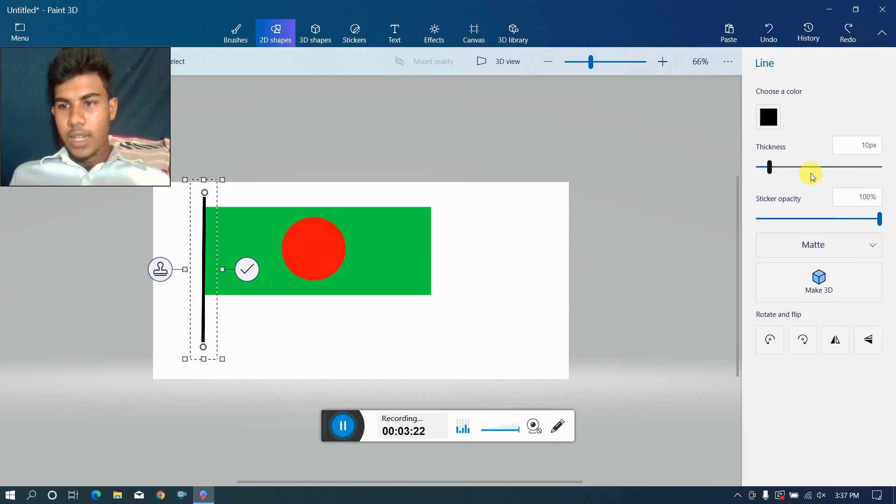
Undo the stray text and the black flagpole line, leaving only the green rectangle with the red circle.
{"action": "left_click", "coordinate": [829, 293]}
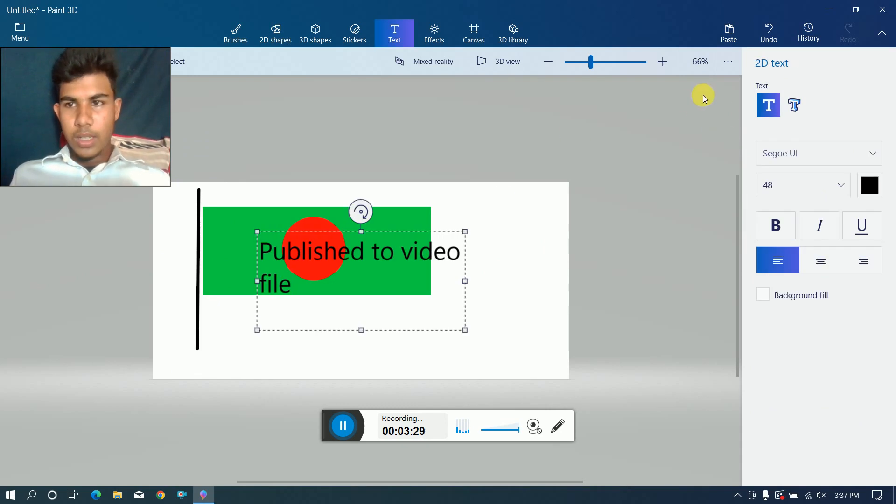
{"action": "left_click", "coordinate": [765, 30]}
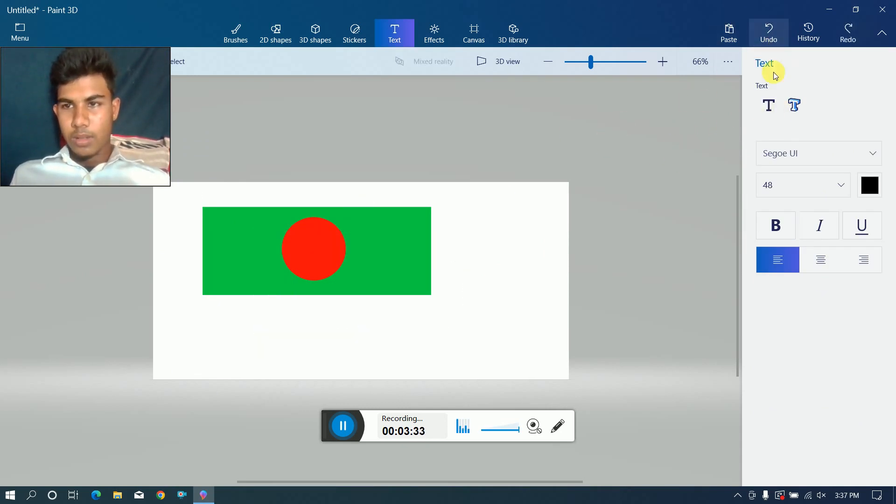
Try to draw a black flagpole line beside the green rectangle and adjust its position and size.
{"action": "left_click", "coordinate": [265, 32]}
{"action": "left_click", "coordinate": [776, 106]}
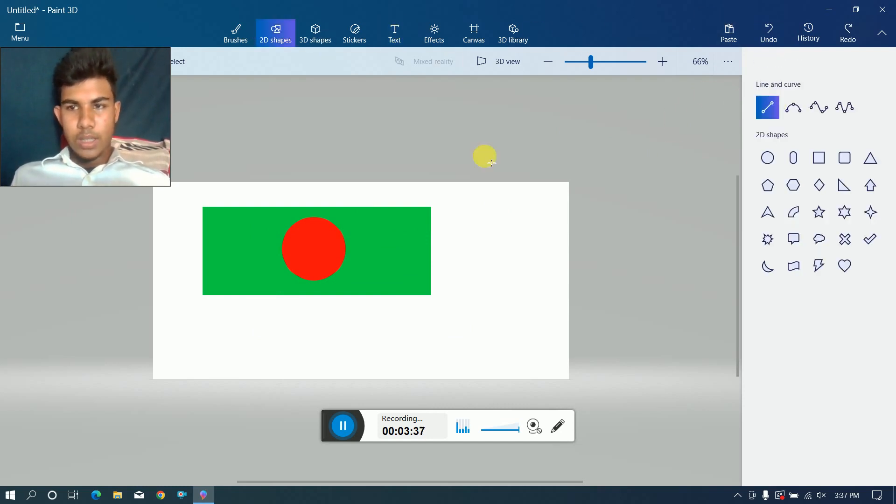
{"action": "mouse_move", "coordinate": [199, 195]}
{"action": "left_mouse_down"}
{"action": "mouse_move", "coordinate": [178, 296]}
{"action": "mouse_move", "coordinate": [204, 355]}
{"action": "mouse_move", "coordinate": [197, 367]}
{"action": "left_mouse_up"}
{"action": "left_click_drag", "start_coordinate": [199, 303], "coordinate": [202, 303]}
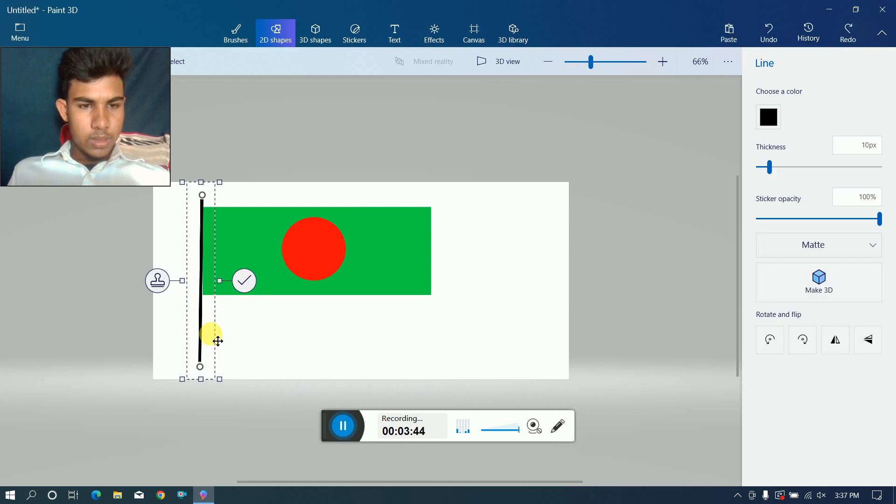
{"action": "left_click_drag", "start_coordinate": [219, 380], "coordinate": [309, 232]}
{"action": "left_click_drag", "start_coordinate": [301, 343], "coordinate": [340, 354]}
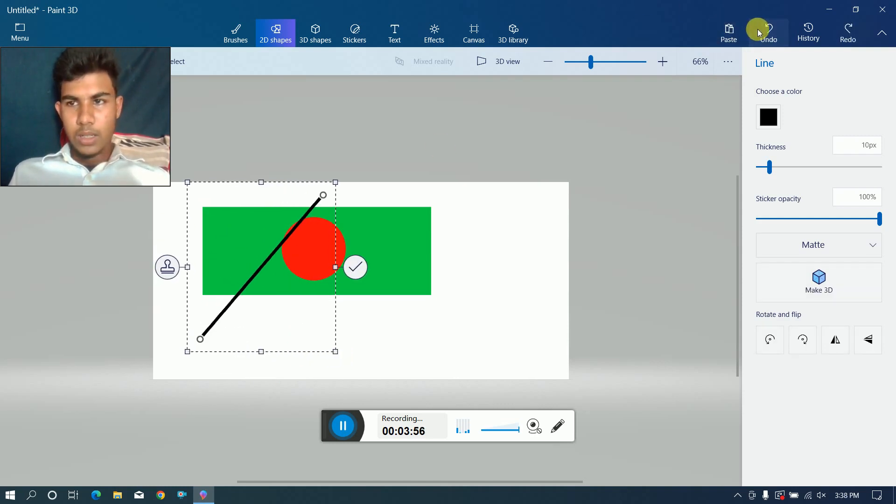
{"action": "left_click", "coordinate": [761, 30]}
{"action": "left_click", "coordinate": [761, 29]}
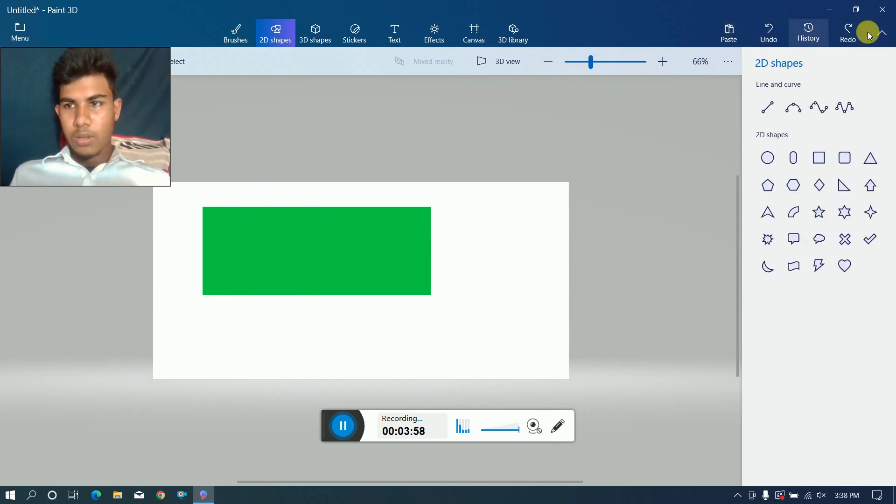
{"action": "left_click", "coordinate": [850, 31]}
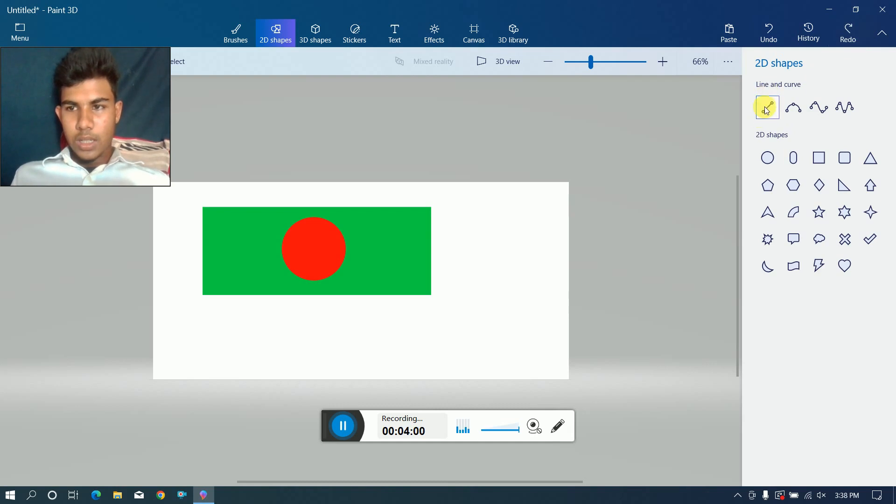
Draw a straight black vertical line along the green rectangle's left edge, extending above and below it, and commit it.
{"action": "left_click", "coordinate": [767, 109]}
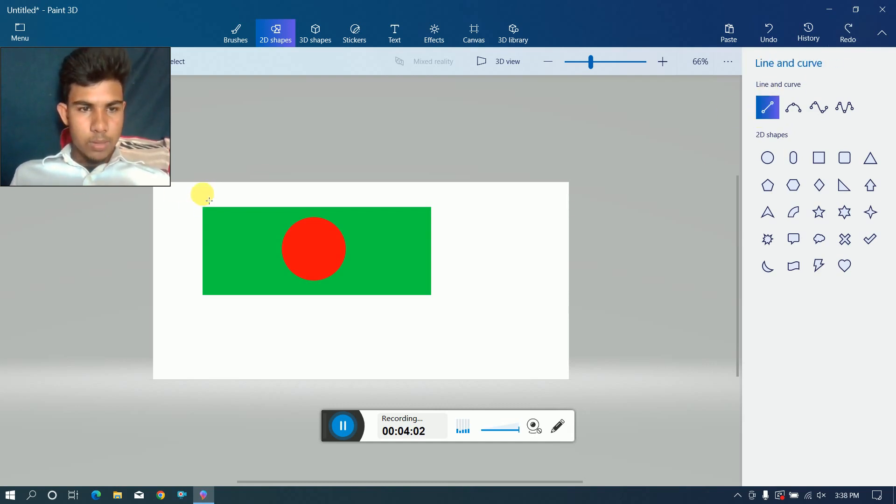
{"action": "mouse_move", "coordinate": [199, 227]}
{"action": "left_mouse_down"}
{"action": "mouse_move", "coordinate": [198, 345]}
{"action": "mouse_move", "coordinate": [211, 354]}
{"action": "mouse_move", "coordinate": [205, 338]}
{"action": "left_mouse_up"}
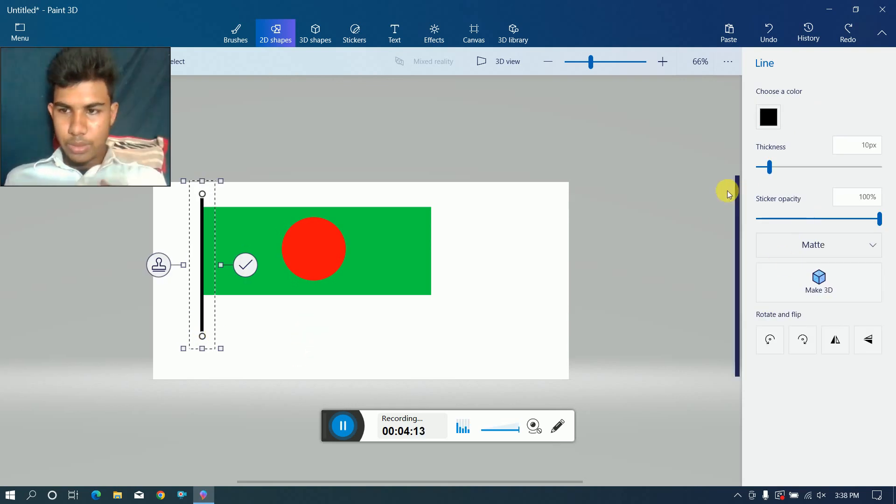
{"action": "left_click", "coordinate": [536, 152]}
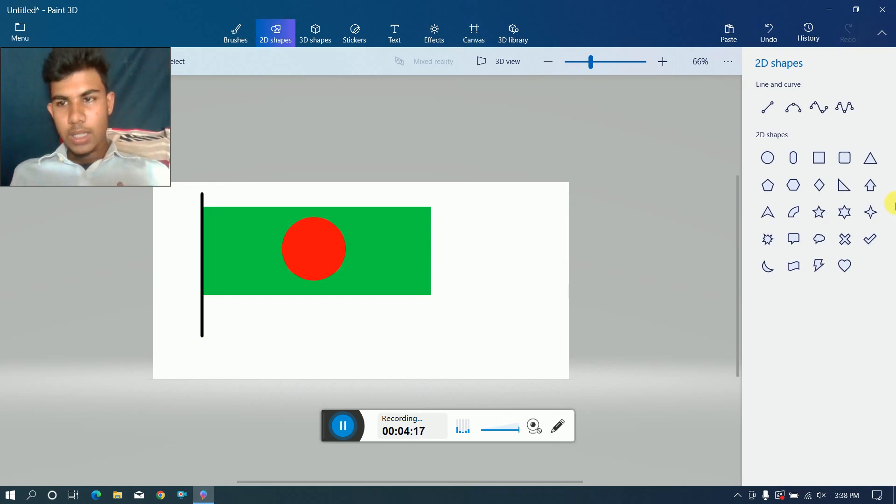
Draw a small red rectangle with a black outline at the foot of the flagpole with the Square shape and commit it.
{"action": "left_click", "coordinate": [820, 163]}
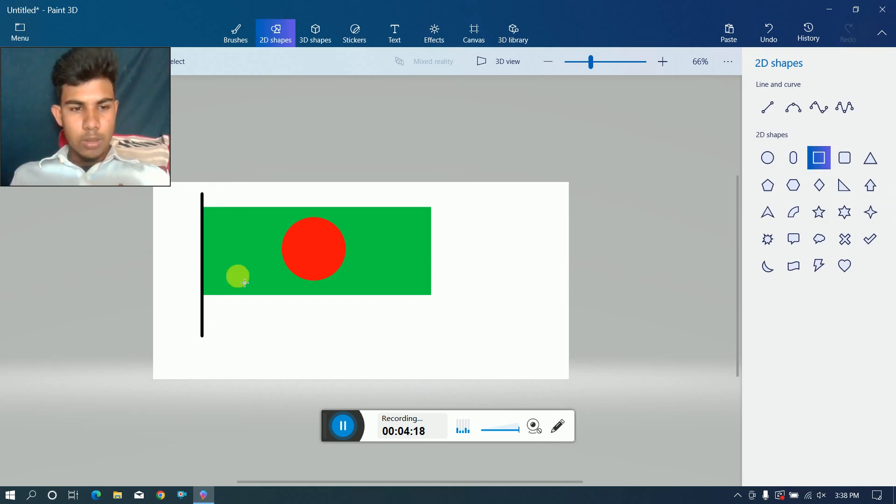
{"action": "mouse_move", "coordinate": [168, 342]}
{"action": "left_mouse_down"}
{"action": "mouse_move", "coordinate": [254, 360]}
{"action": "mouse_move", "coordinate": [235, 363]}
{"action": "mouse_move", "coordinate": [221, 351]}
{"action": "mouse_move", "coordinate": [228, 357]}
{"action": "left_mouse_up"}
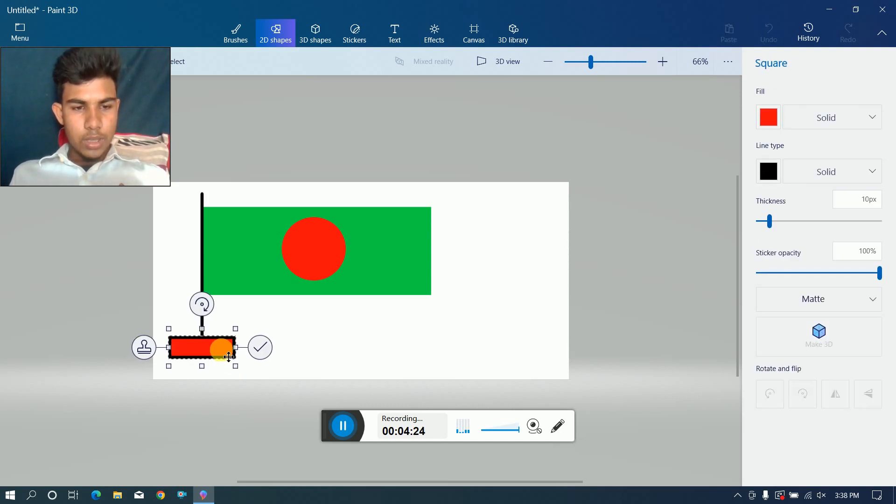
{"action": "left_click", "coordinate": [261, 347]}
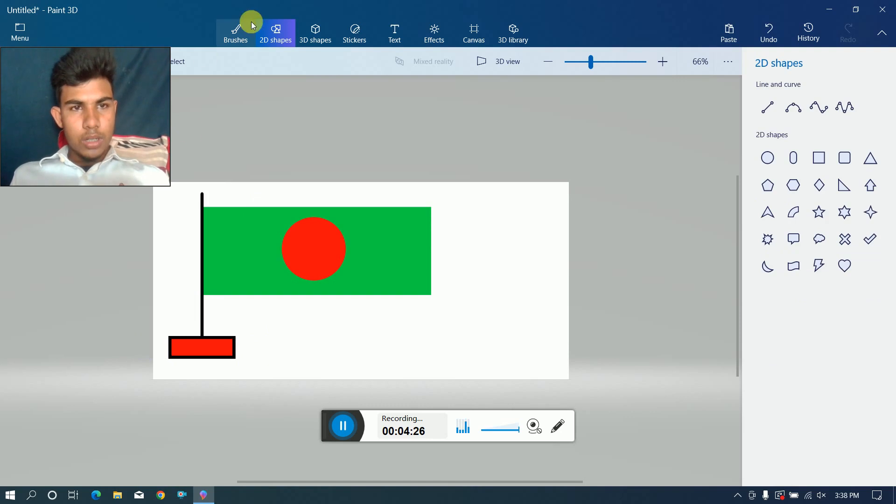
Draw a wider rectangle overlapping the lower part of the red base, set its fill to black and commit it.
{"action": "left_click", "coordinate": [820, 159]}
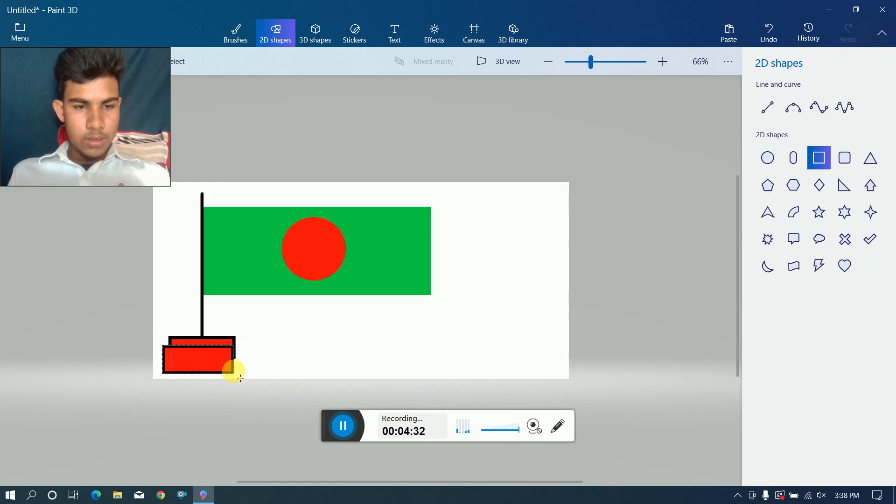
{"action": "left_click_drag", "start_coordinate": [237, 374], "coordinate": [223, 355]}
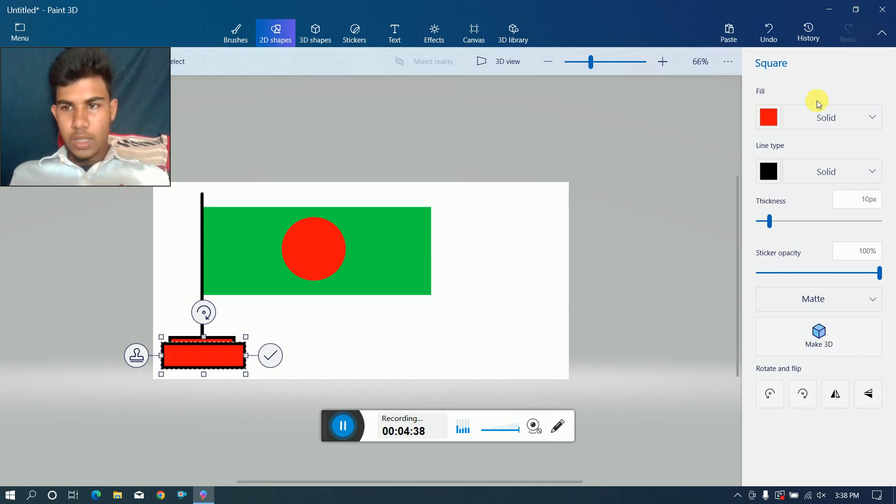
{"action": "left_click", "coordinate": [768, 122]}
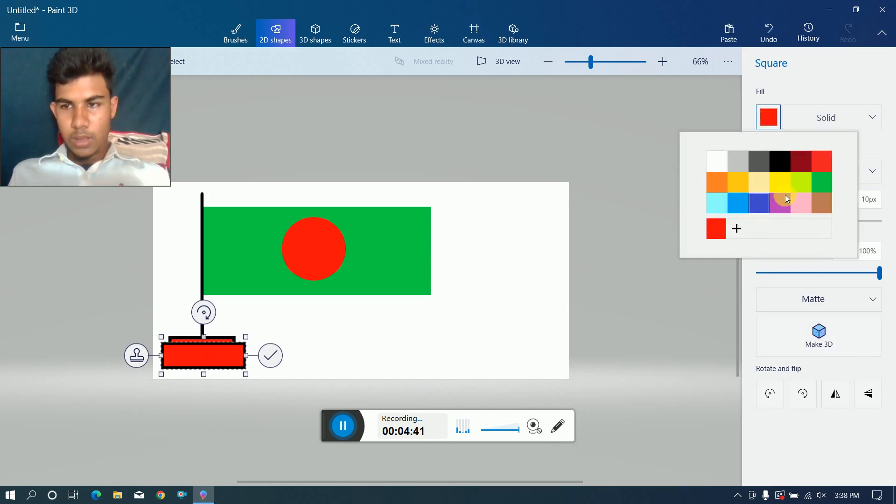
{"action": "left_click", "coordinate": [782, 161]}
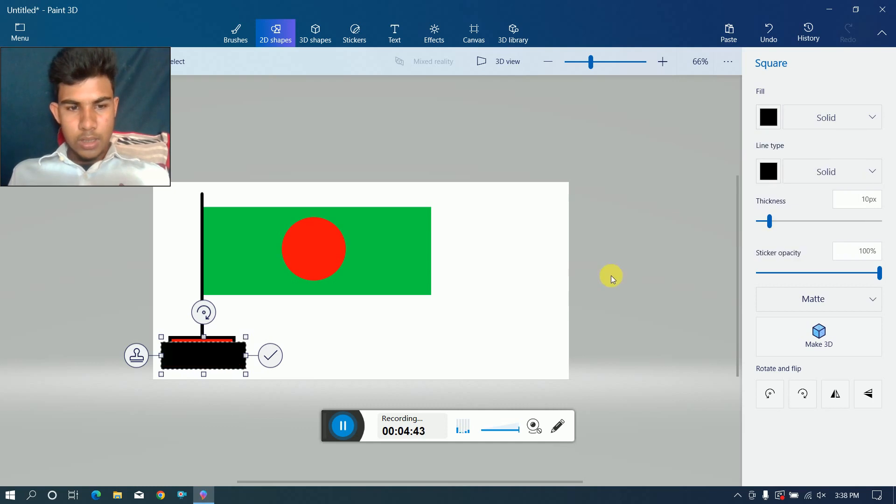
{"action": "left_click", "coordinate": [382, 262]}
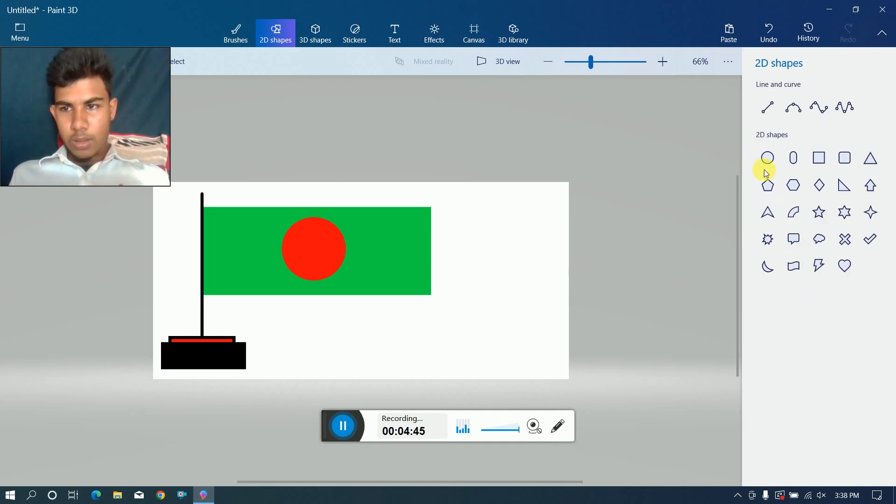
Draw a wider rectangle over the lower part of the black base, set its outline and fill to blue, and commit it.
{"action": "left_click", "coordinate": [819, 157]}
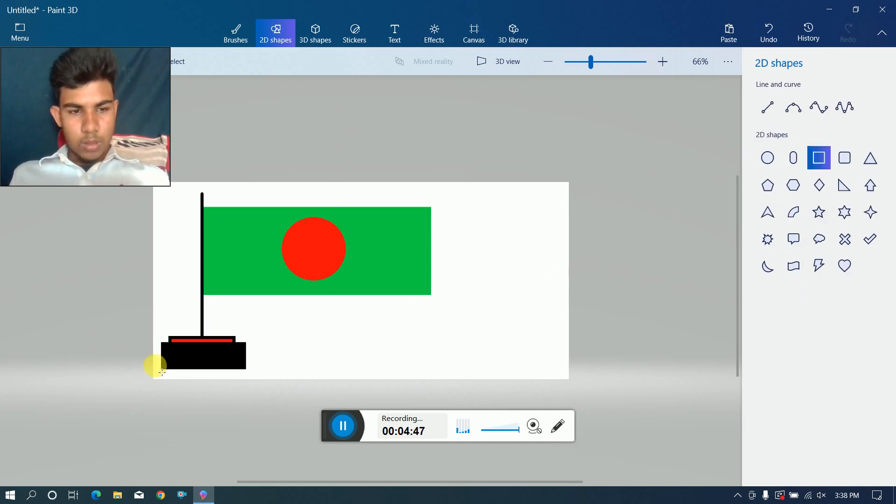
{"action": "left_click_drag", "start_coordinate": [170, 361], "coordinate": [266, 378]}
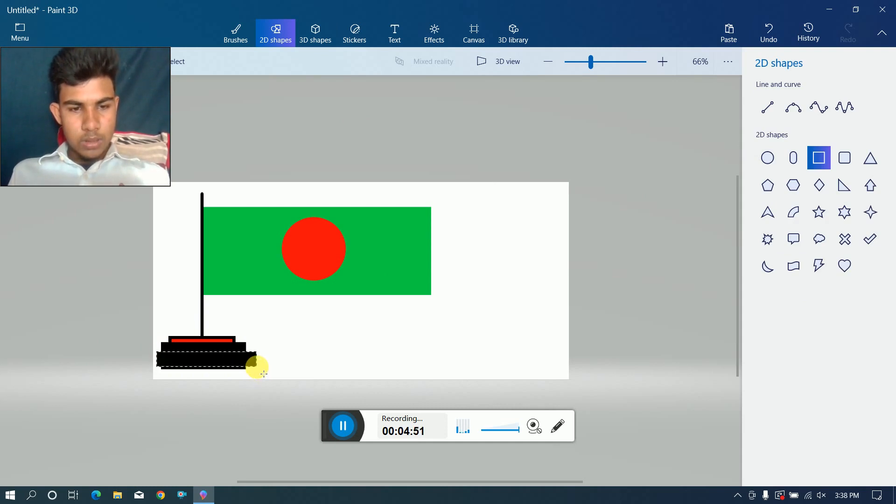
{"action": "left_click_drag", "start_coordinate": [259, 376], "coordinate": [259, 375]}
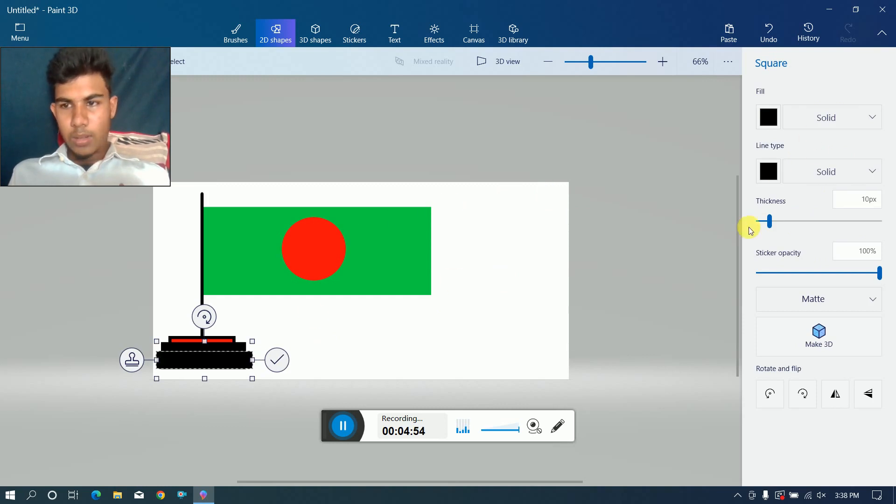
{"action": "left_click", "coordinate": [763, 174]}
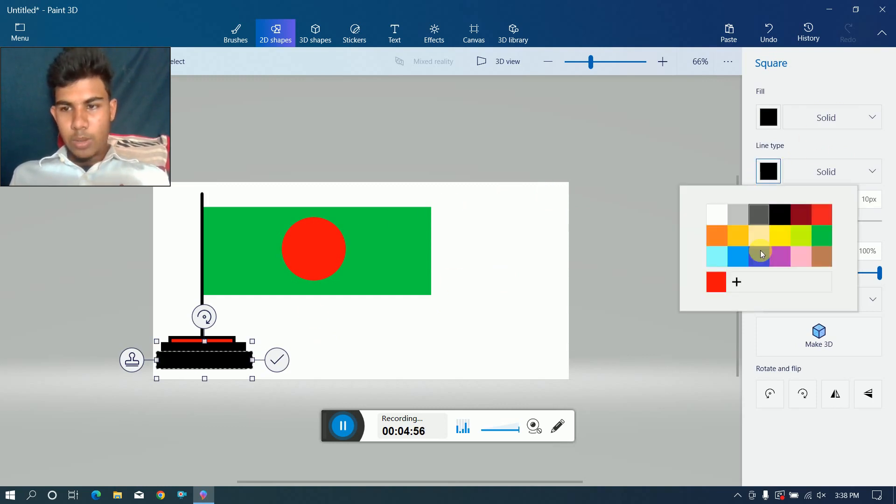
{"action": "left_click", "coordinate": [732, 260]}
{"action": "left_click", "coordinate": [767, 119]}
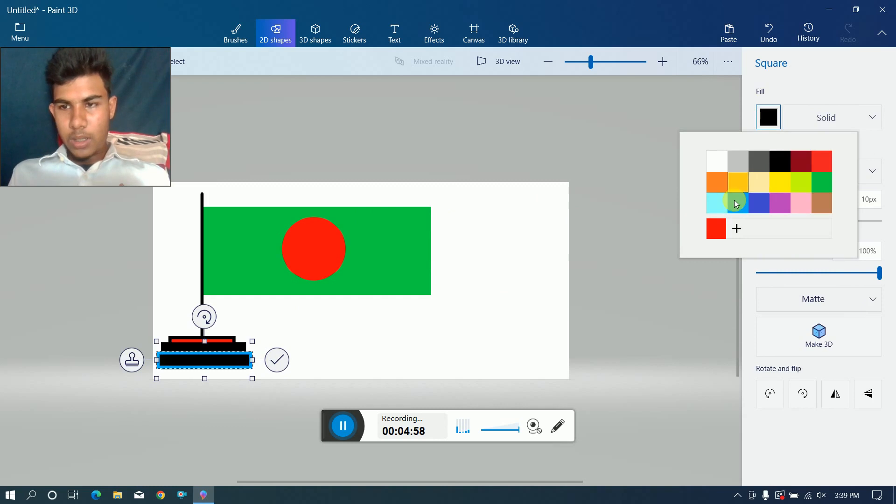
{"action": "left_click", "coordinate": [736, 203]}
{"action": "left_click", "coordinate": [467, 293]}
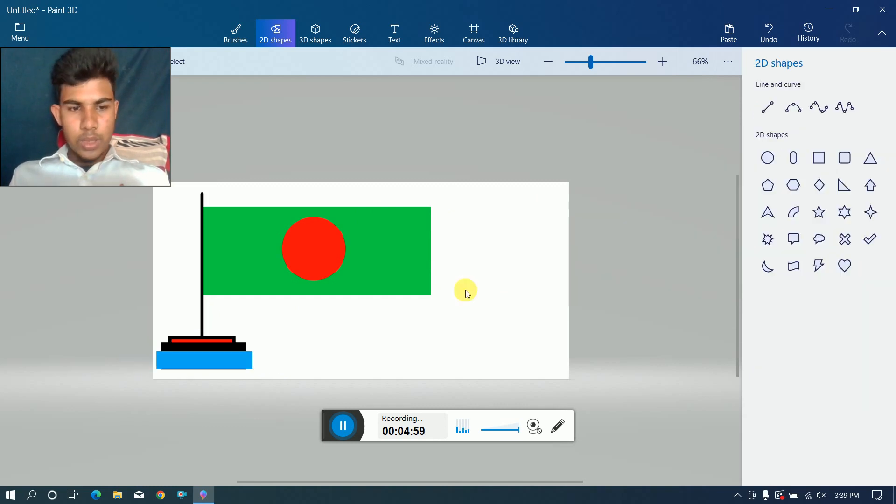
Select a 3 × 8 px area of the blue base rectangle and move it onto the blank canvas below the flag.
{"action": "left_click", "coordinate": [235, 361]}
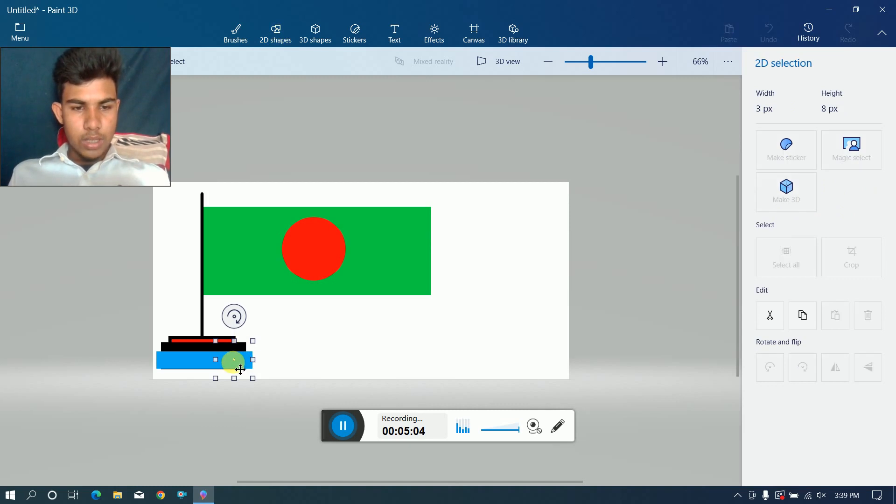
{"action": "left_click_drag", "start_coordinate": [234, 363], "coordinate": [390, 333]}
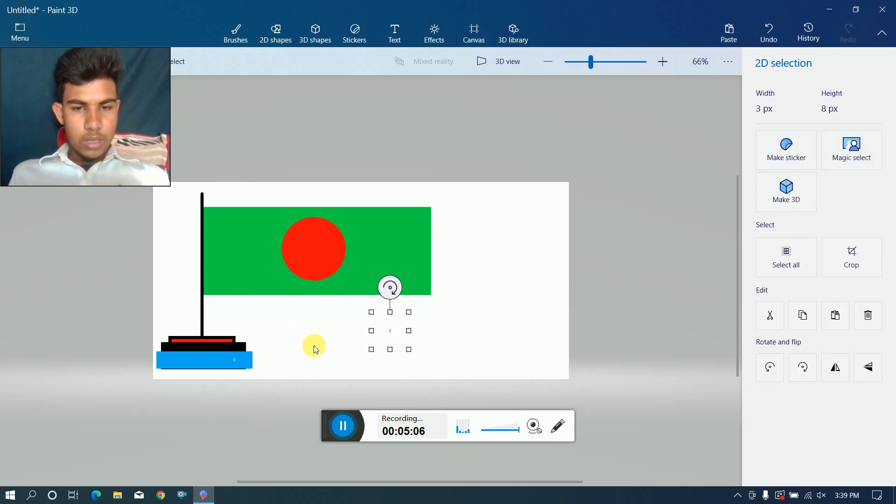
{"action": "left_click", "coordinate": [315, 350]}
{"action": "left_click", "coordinate": [887, 6]}
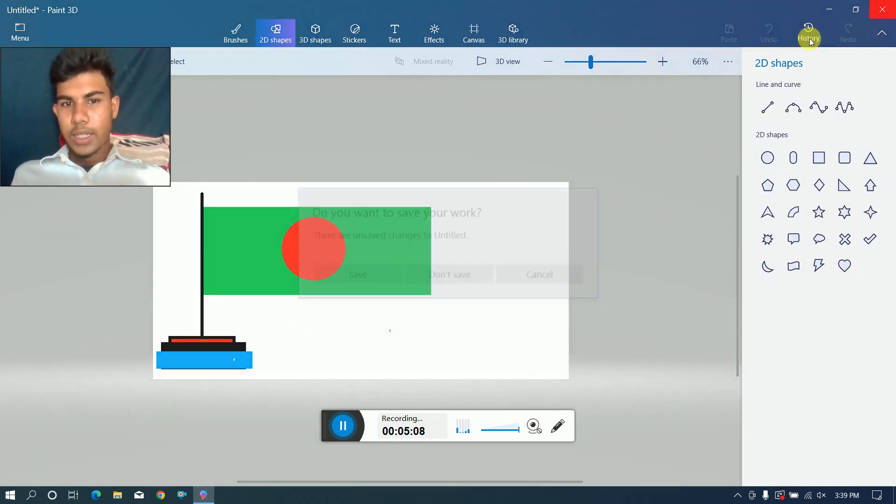
{"action": "left_click", "coordinate": [540, 274]}
{"action": "mouse_move", "coordinate": [84, 54]}
{"action": "left_mouse_down"}
{"action": "mouse_move", "coordinate": [156, 74]}
{"action": "mouse_move", "coordinate": [120, 75]}
{"action": "mouse_move", "coordinate": [212, 97]}
{"action": "mouse_move", "coordinate": [122, 102]}
{"action": "left_mouse_up"}
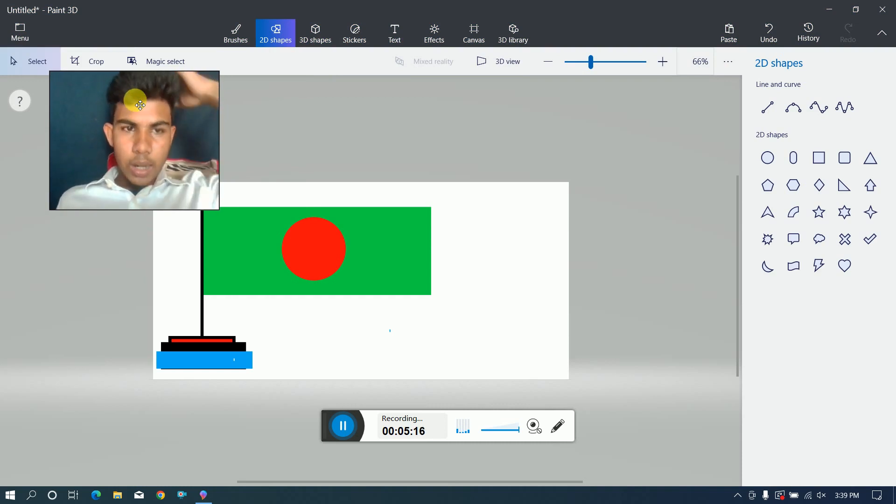
{"action": "mouse_move", "coordinate": [103, 136]}
{"action": "left_mouse_down"}
{"action": "mouse_move", "coordinate": [561, 174]}
{"action": "mouse_move", "coordinate": [663, 229]}
{"action": "left_mouse_up"}
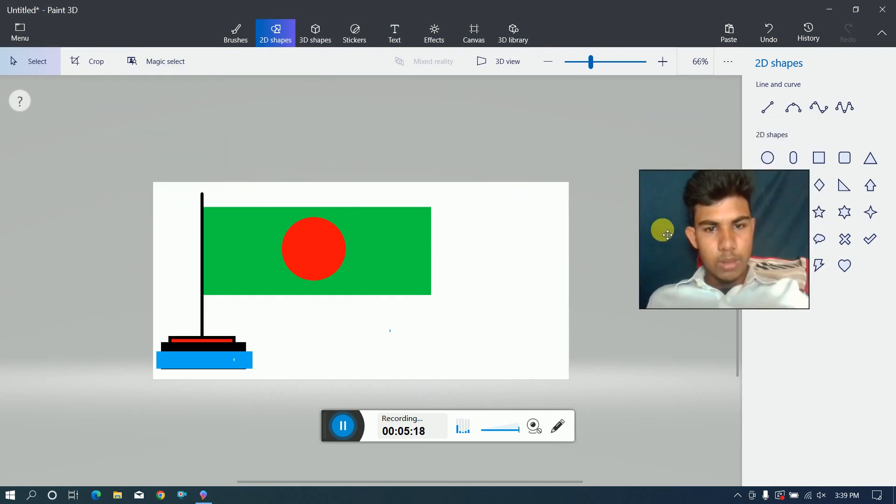
{"action": "left_click", "coordinate": [533, 236]}
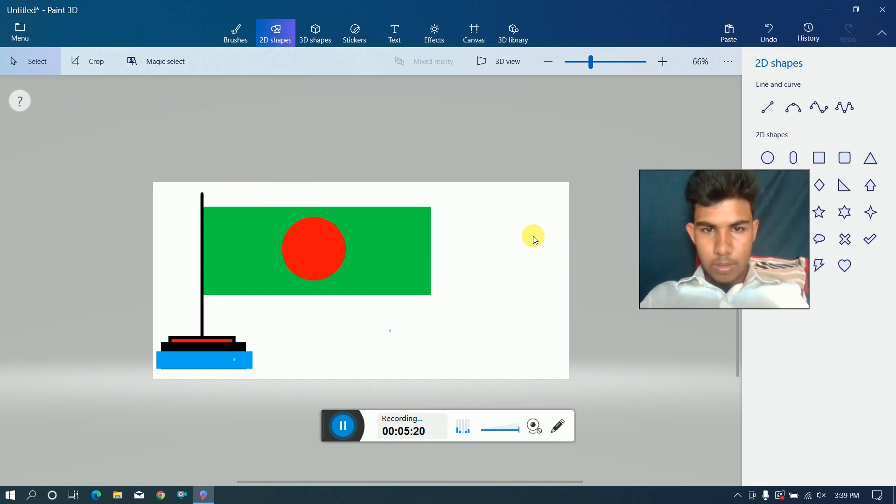
Examine the flag drawing's print preview and the printer choices, and dismiss the print dialog without printing.
{"action": "key", "text": "ctrl+p"}
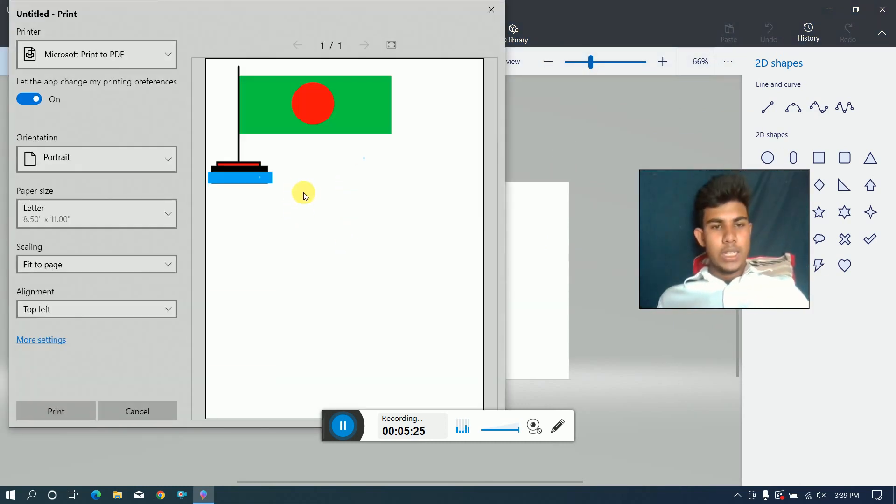
{"action": "left_click", "coordinate": [168, 51]}
{"action": "left_click", "coordinate": [113, 169]}
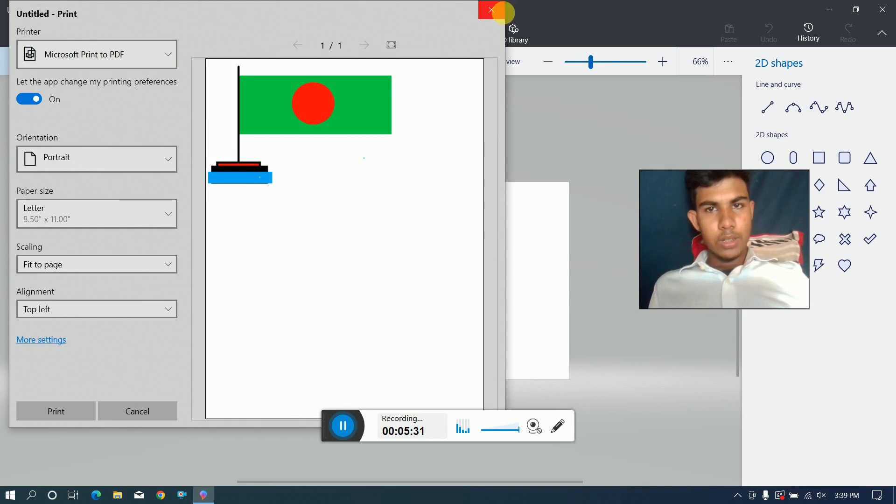
{"action": "left_click", "coordinate": [501, 11]}
Close Paint 3D without saving the changes to the untitled flag drawing.
{"action": "left_click", "coordinate": [882, 10]}
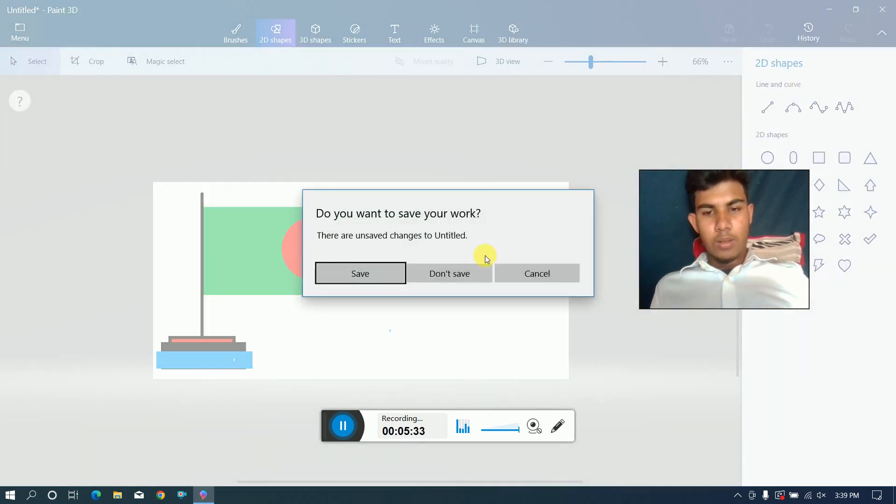
{"action": "left_click", "coordinate": [443, 273]}
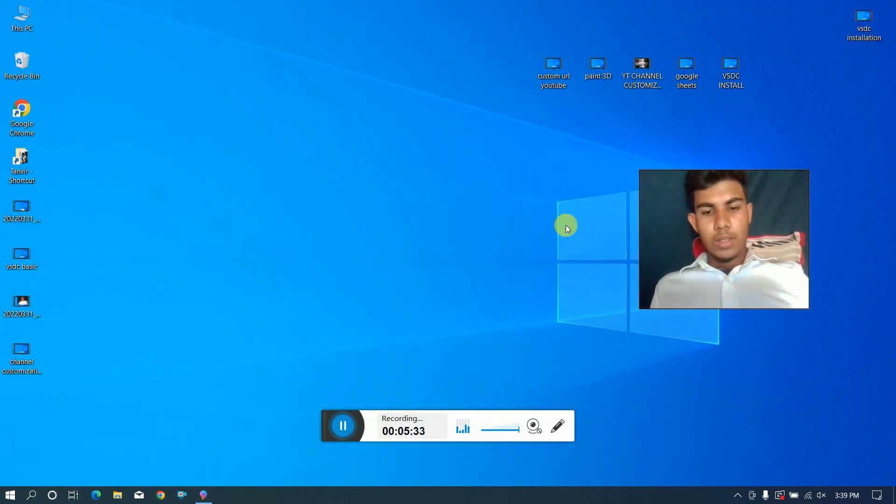
{"action": "right_click", "coordinate": [374, 17]}
{"action": "left_click", "coordinate": [402, 53]}
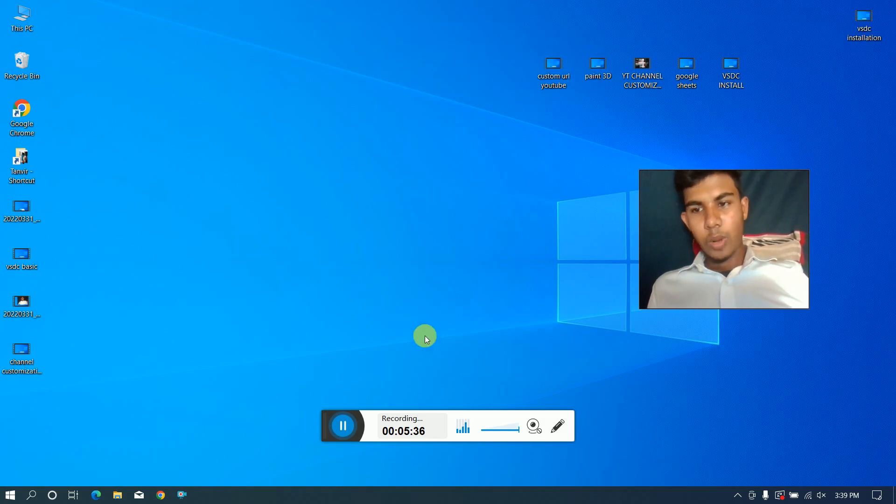